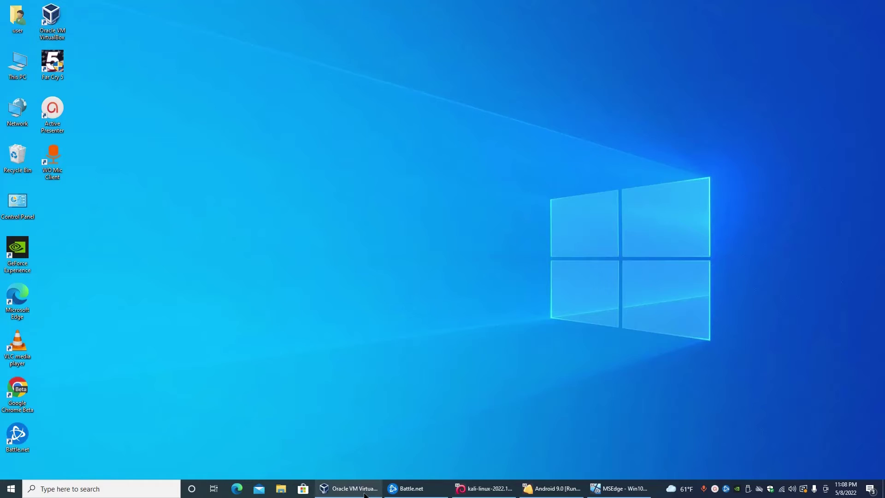
Step: Open the VirtualBox Manager, view the kali-linux-2022.1 machine's details, and briefly show its running window
click(349, 488)
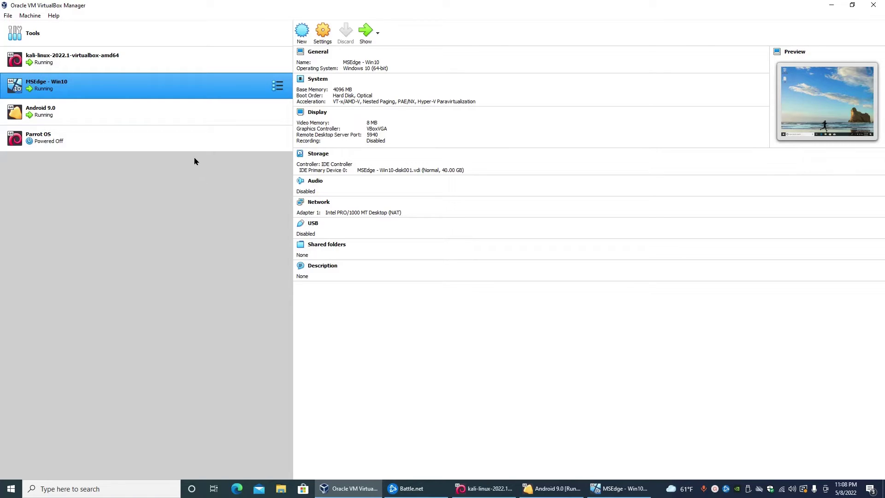
click(85, 62)
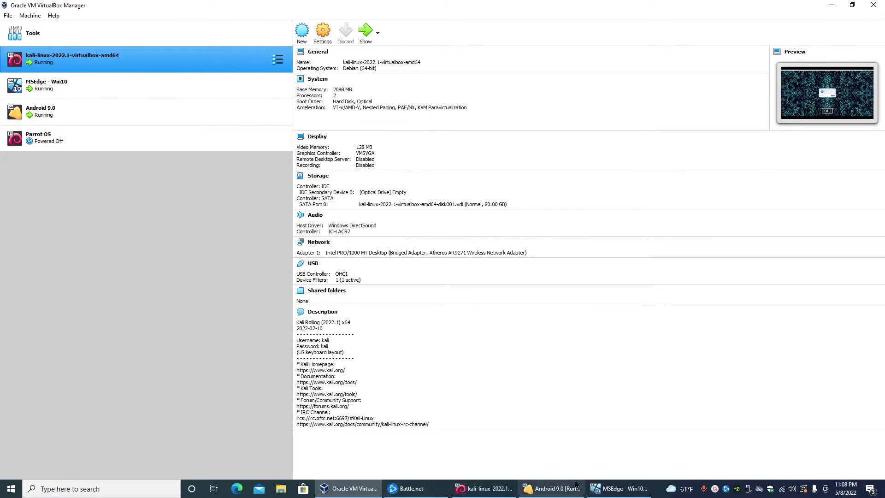
click(490, 493)
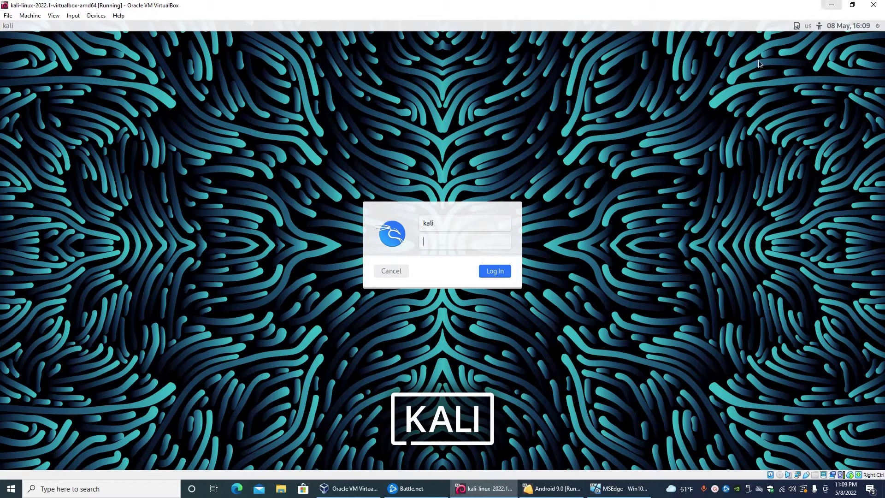
click(503, 494)
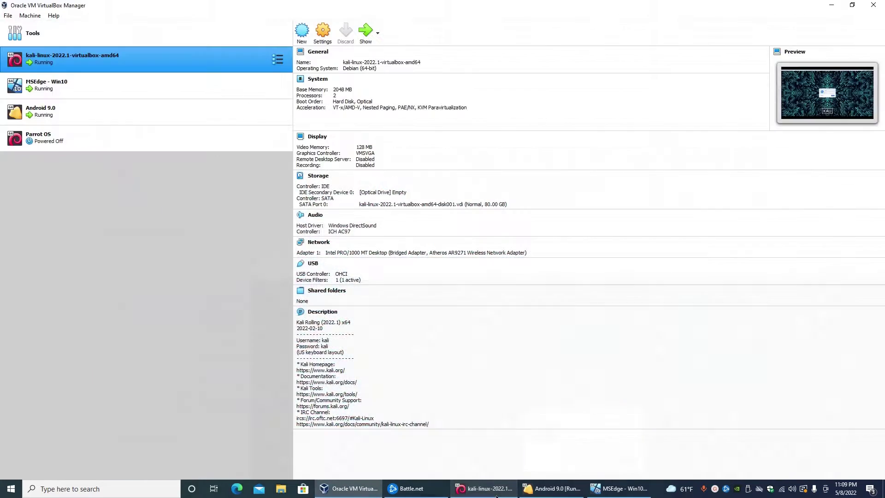
Step: Show the running Android 9.0 virtual machine, let it capture the mouse and keyboard, and minimize its window
click(549, 494)
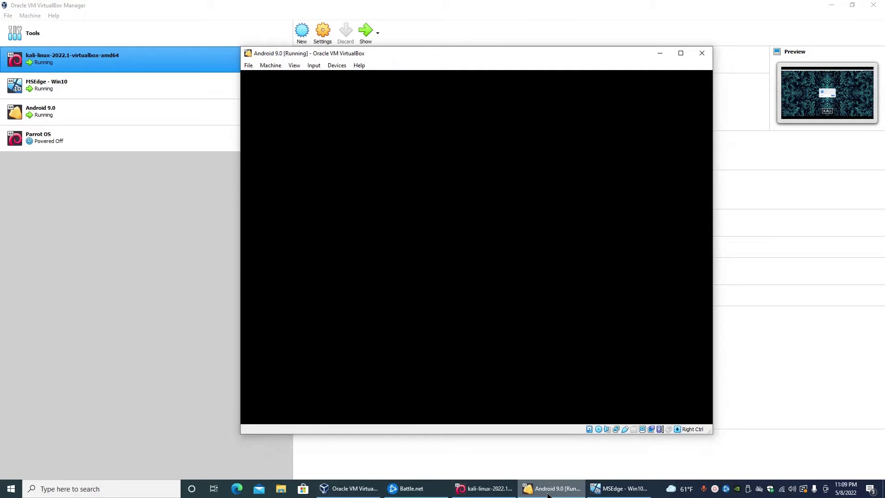
click(396, 252)
click(464, 300)
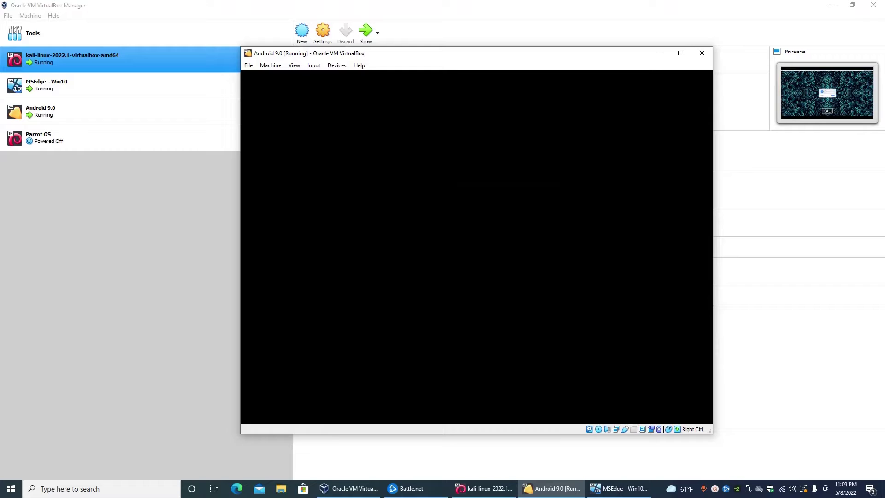
key(Control_R)
click(277, 122)
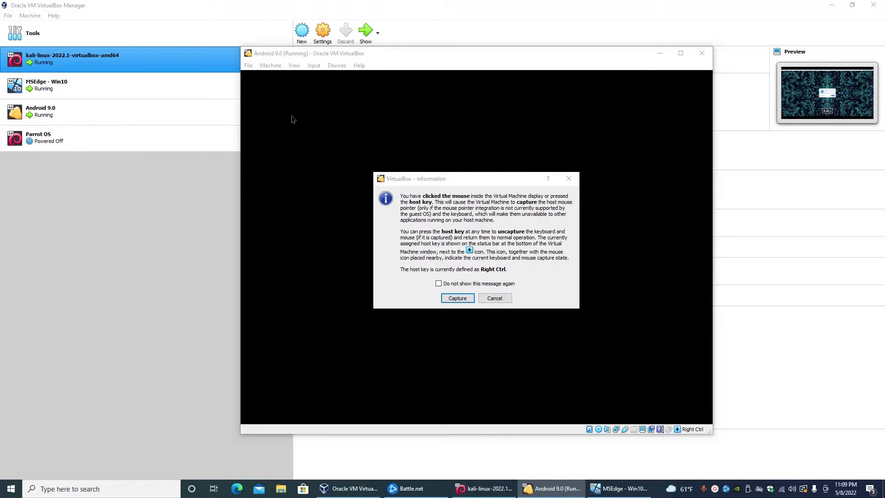
click(458, 299)
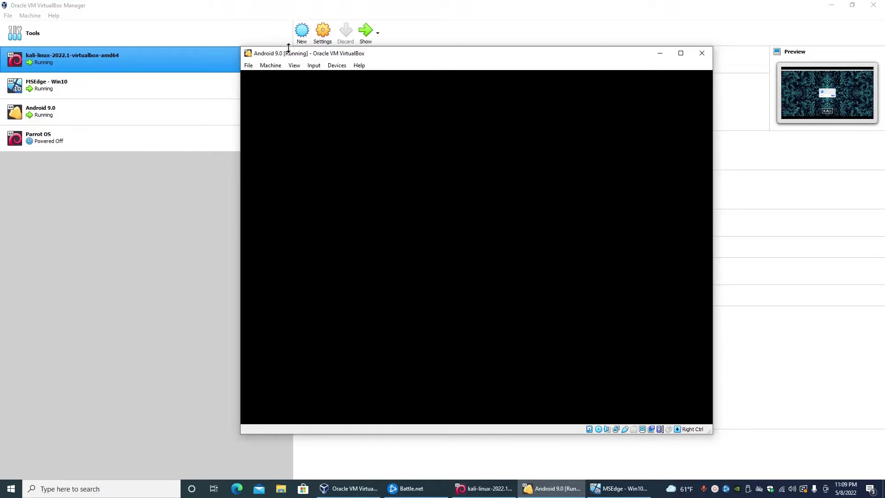
click(659, 54)
Step: Show the running MSEdge - Win10 virtual machine and position its window over the host desktop with the VirtualBox Manager minimized
click(620, 488)
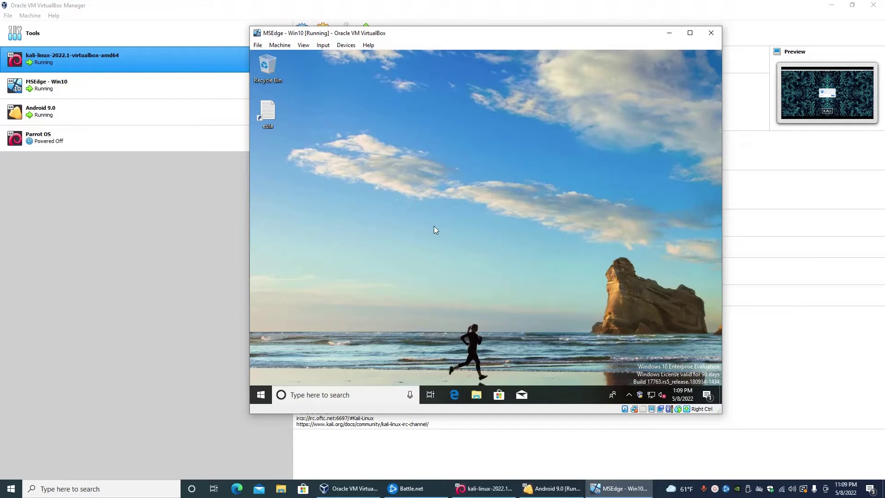
drag(375, 33, 427, 66)
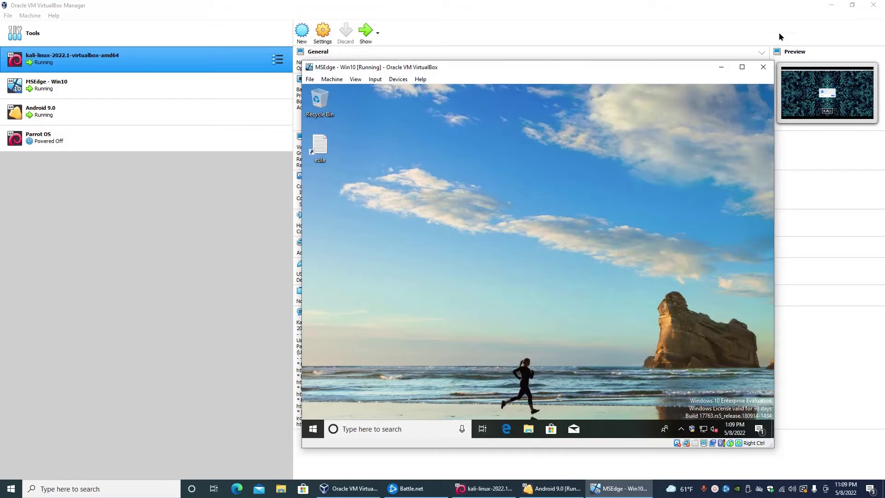
click(831, 5)
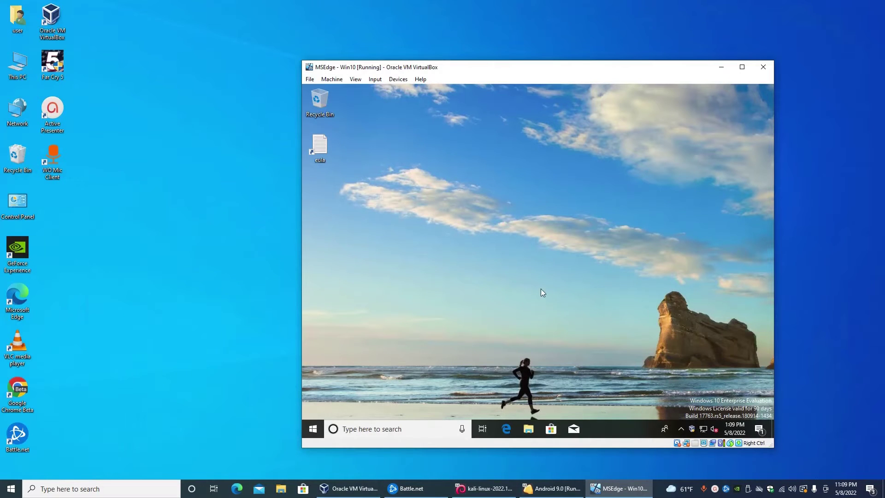
drag(472, 70, 513, 41)
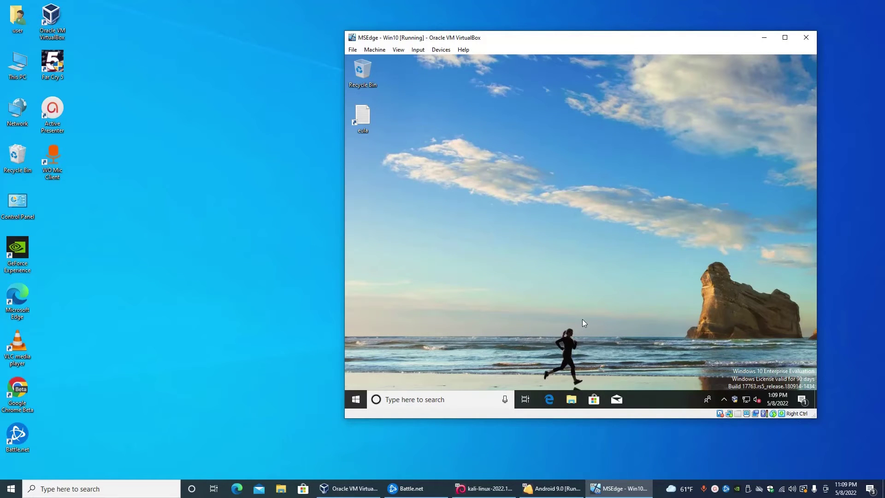
Step: Bring up the Android 9.0 and Kali Linux virtual machine windows in turn, minimizing each again
mouse_move(555, 495)
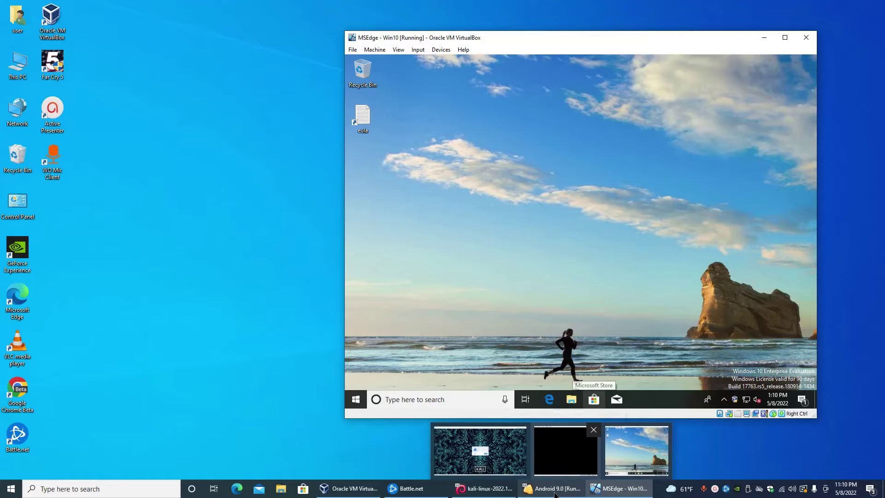
click(565, 449)
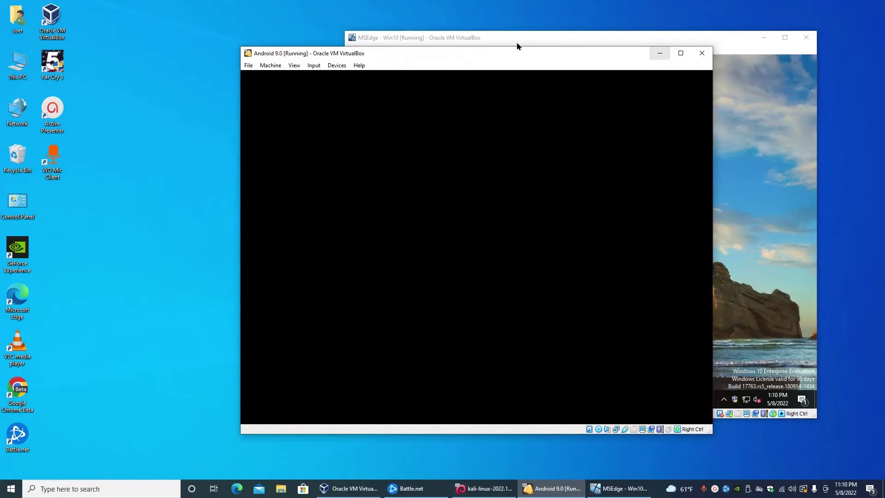
click(657, 55)
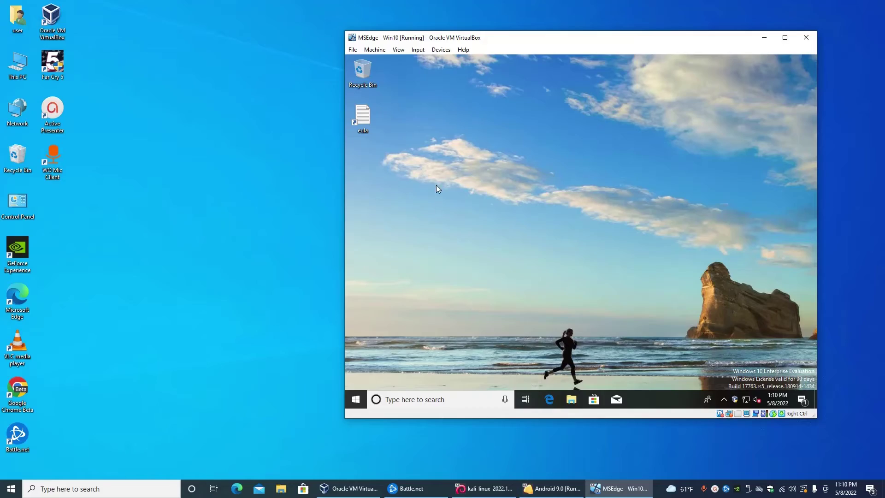
click(486, 492)
click(485, 493)
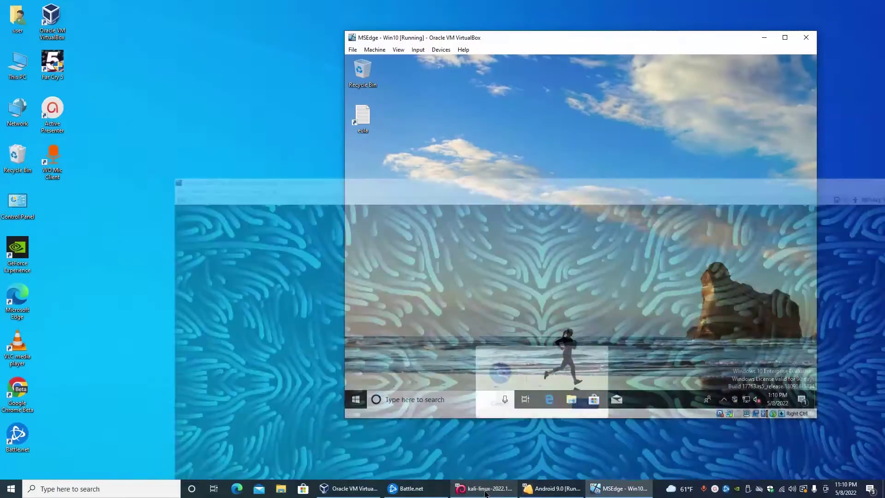
mouse_move(415, 493)
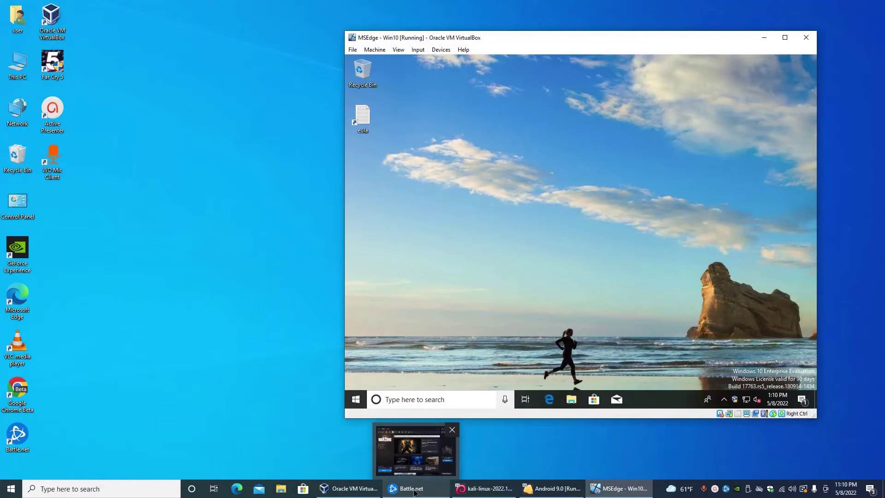
Step: View the Parrot OS and kali-linux-2022.1 details in the VirtualBox Manager and minimize it
click(362, 489)
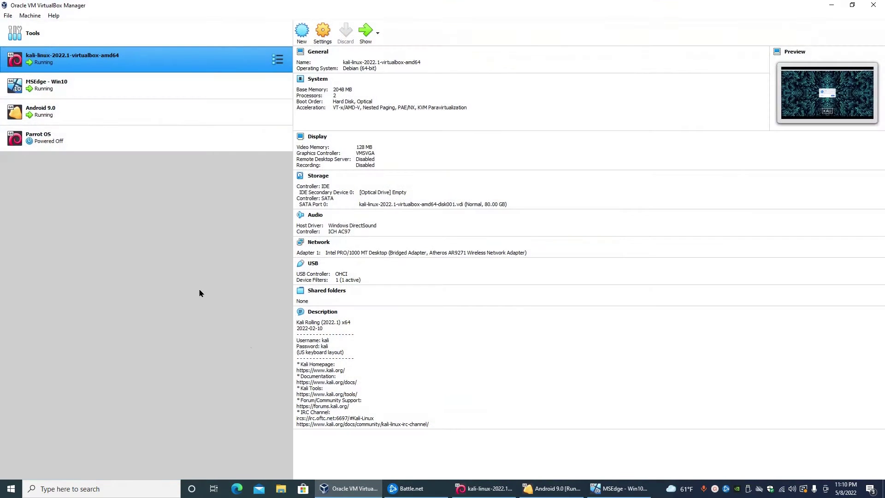
click(67, 146)
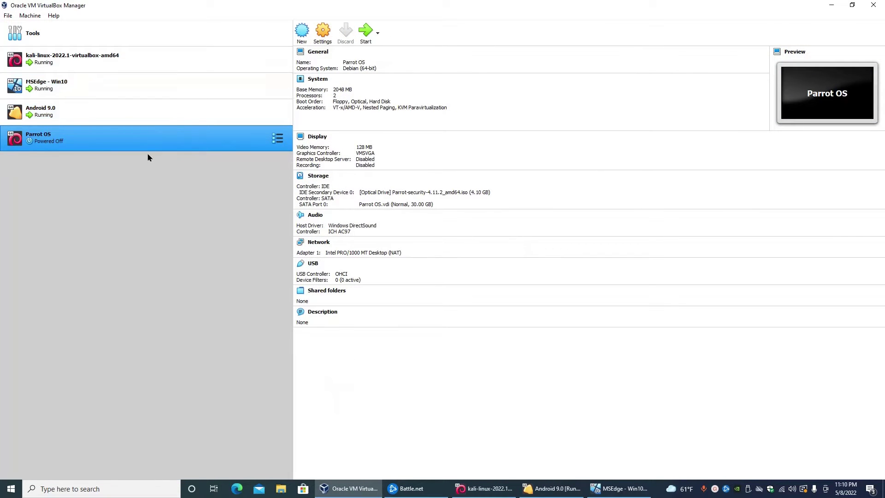
click(117, 62)
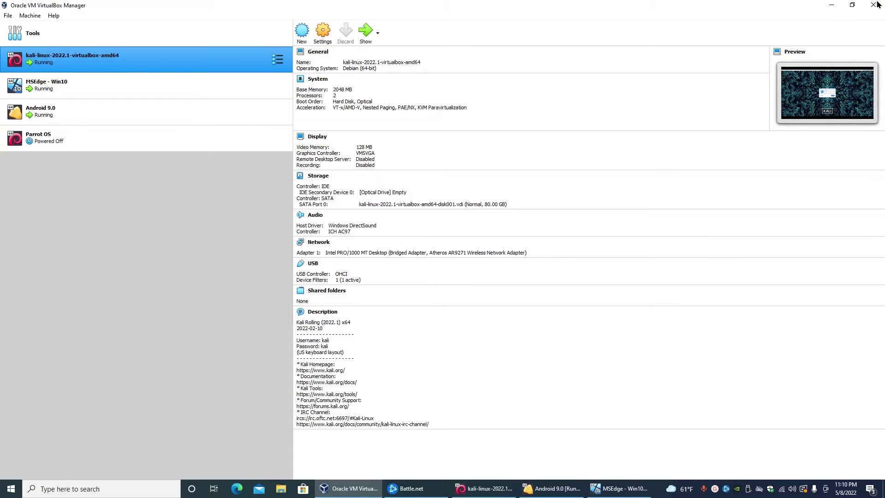
click(832, 5)
Step: Check the host computer's device specifications in This PC's properties and close the Settings window
right_click(24, 70)
click(51, 97)
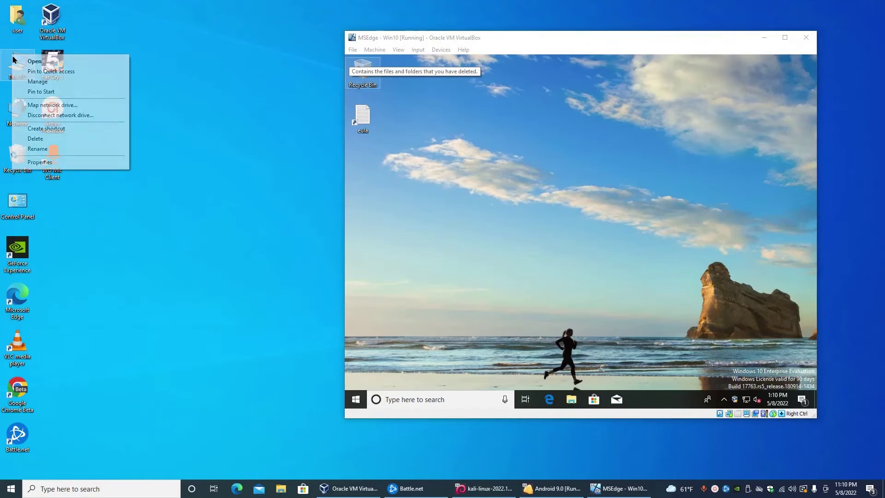
click(40, 162)
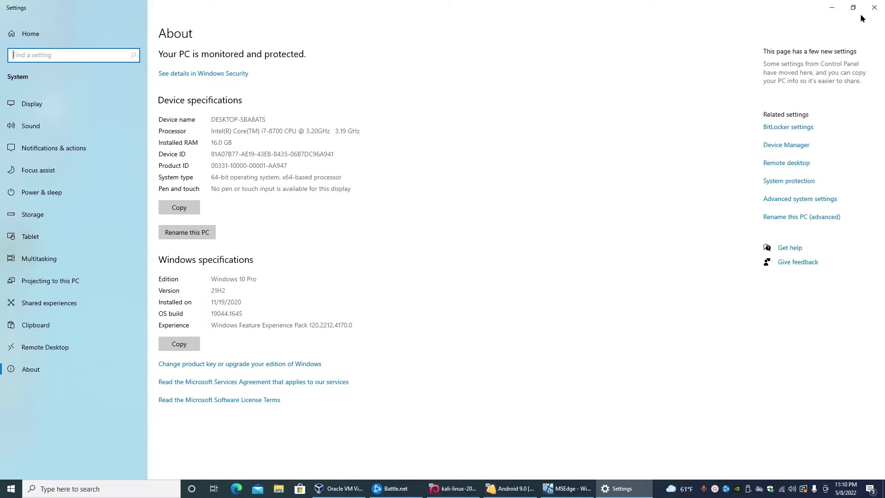
click(874, 8)
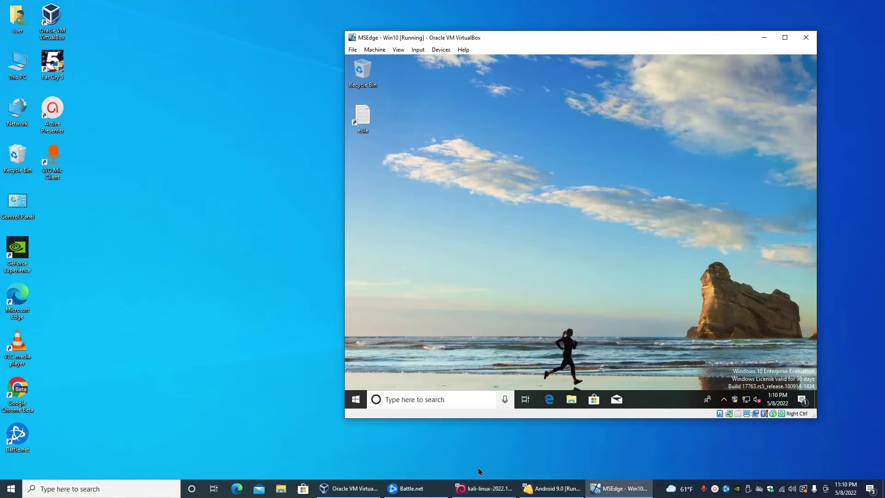
Step: Compare the system details, such as base memory, of the MSEdge - Win10, Android 9.0 and Kali Linux machines in the VirtualBox Manager
click(351, 488)
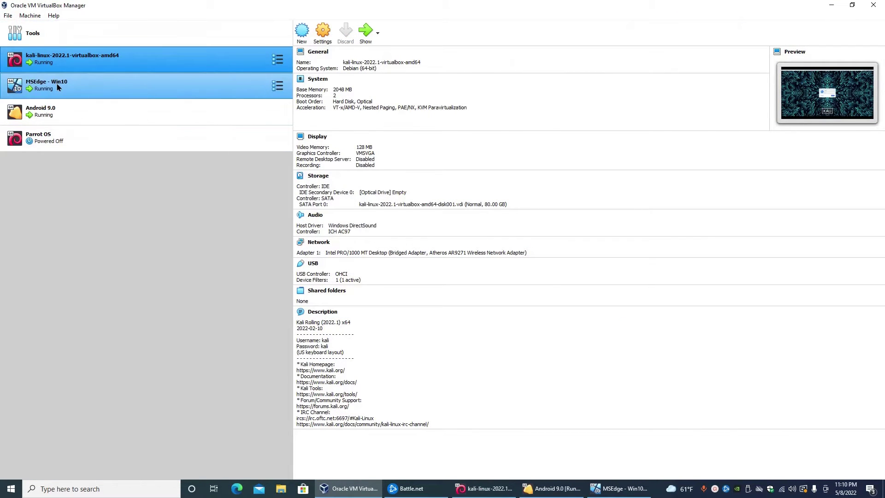
click(79, 83)
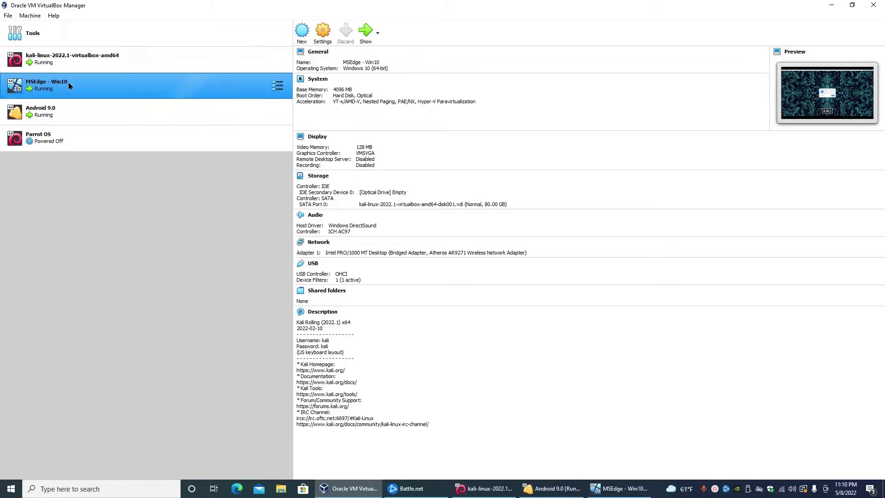
click(76, 123)
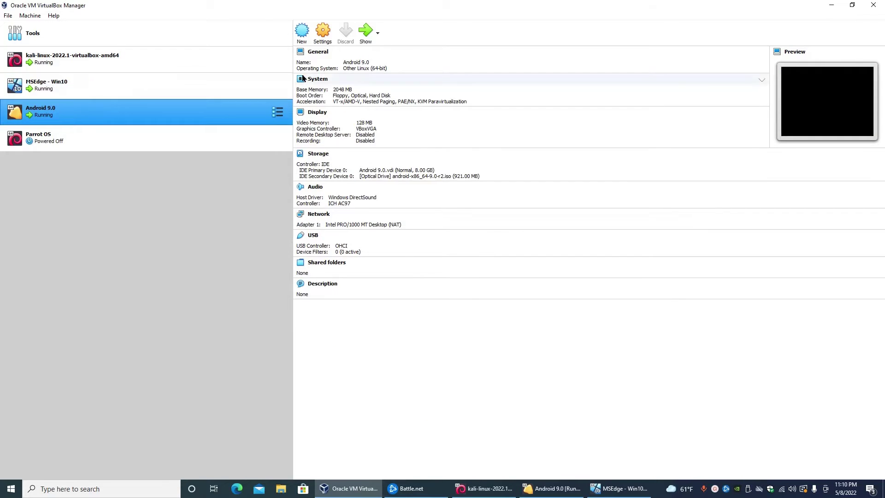
click(154, 95)
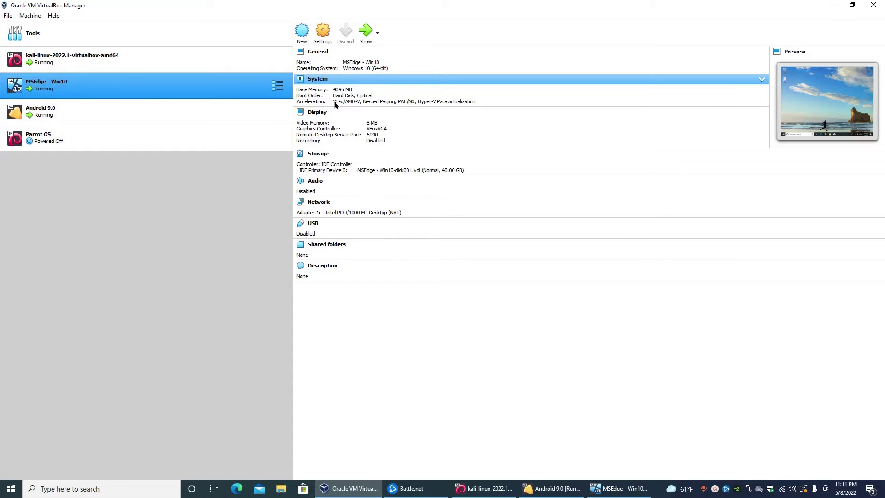
click(195, 59)
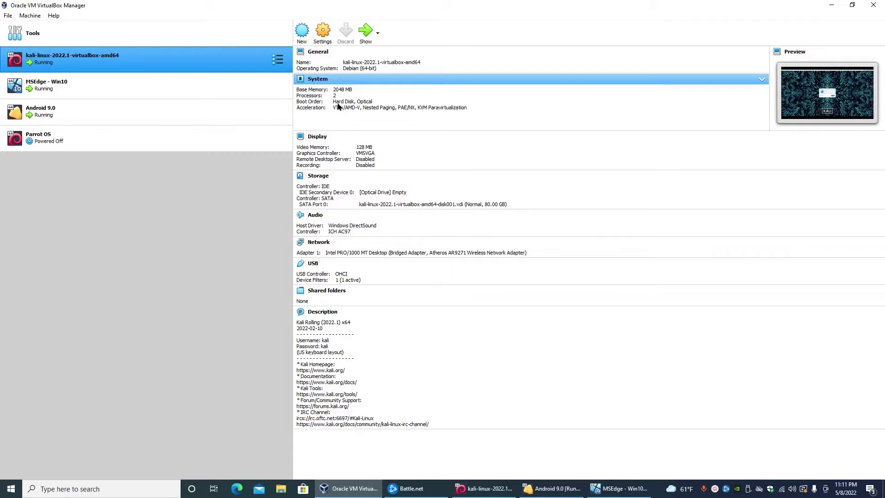
click(213, 112)
click(208, 88)
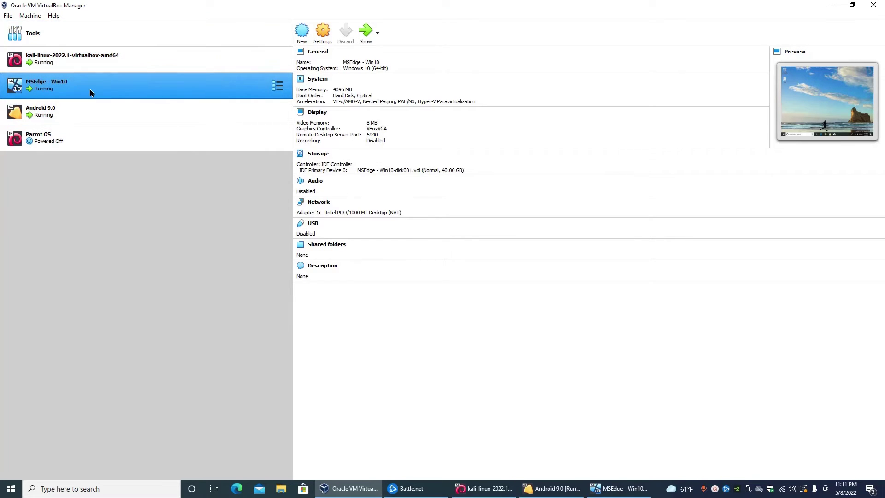
click(221, 114)
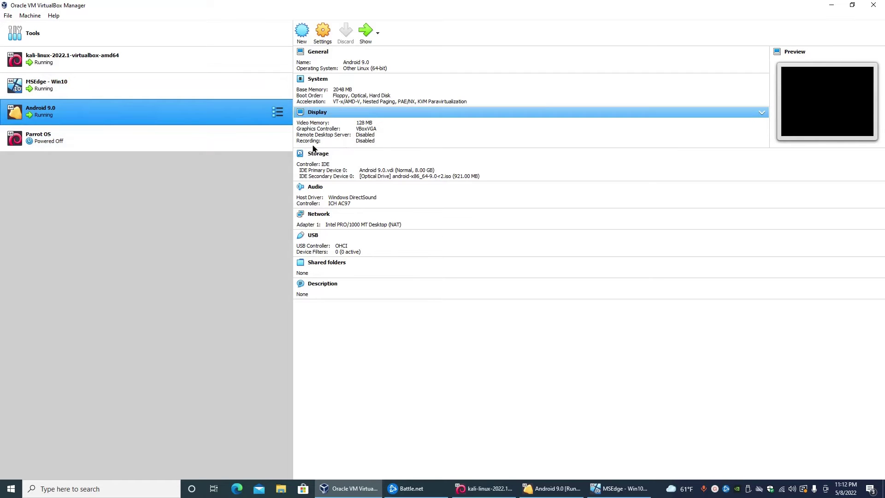
Step: Minimize the VirtualBox Manager and MSEdge - Win10 windows and open Task Manager on the host
click(831, 5)
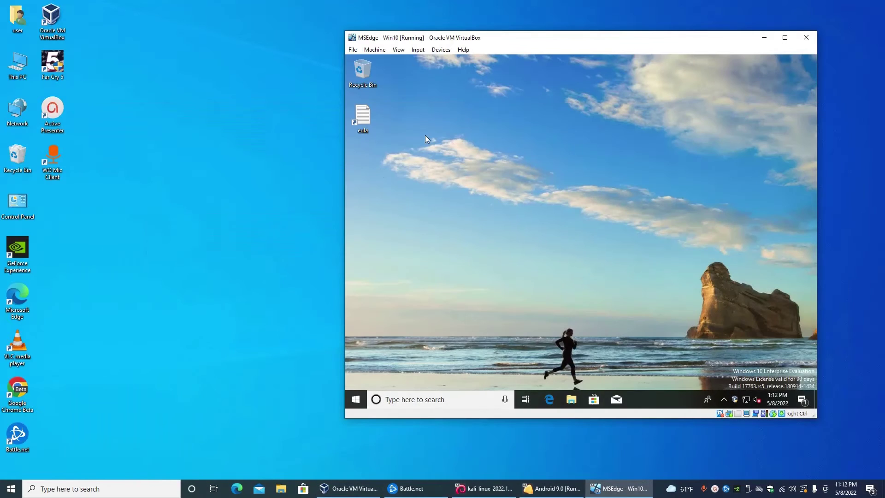
click(764, 37)
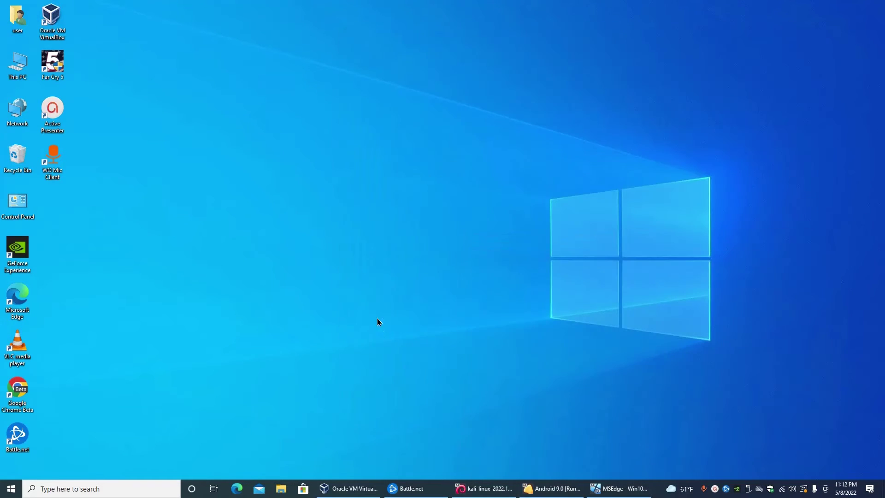
right_click(347, 253)
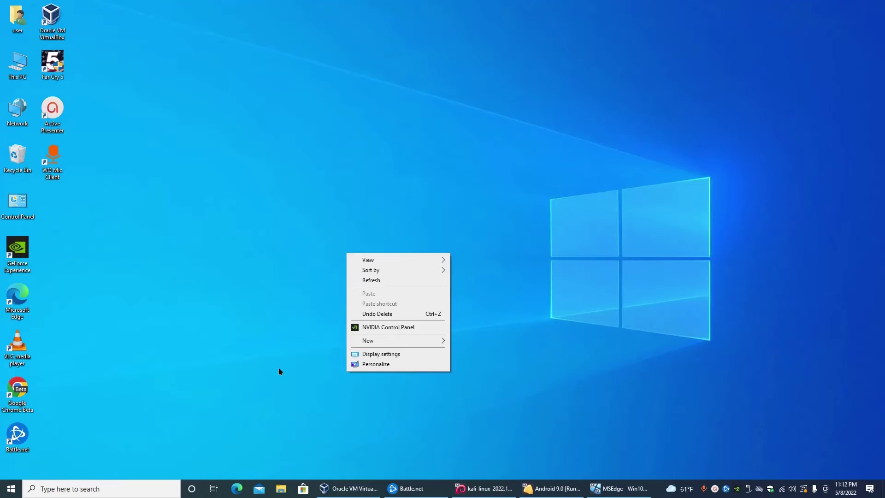
click(265, 343)
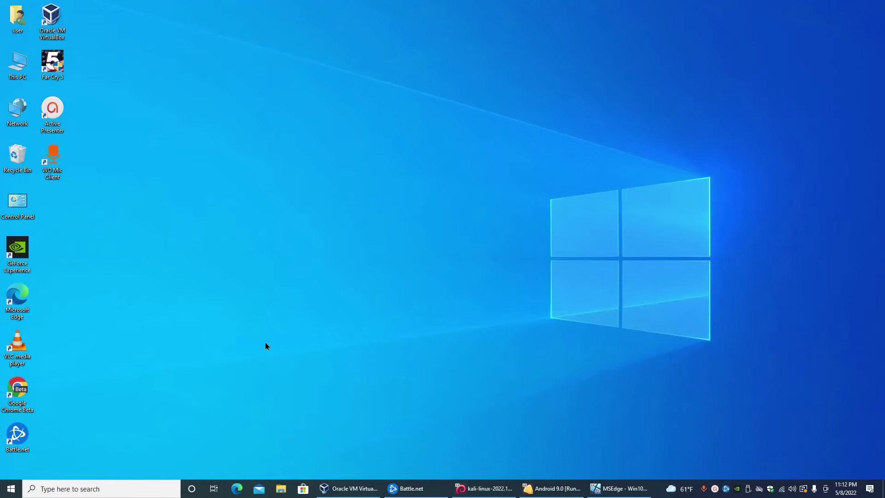
right_click(166, 97)
click(377, 209)
key(ctrl+shift+Escape)
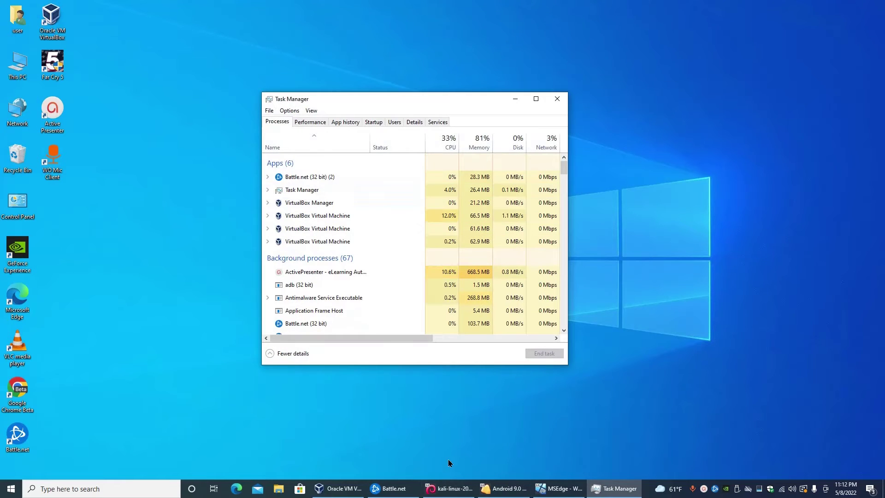
Step: Open and minimize WO Mic Client, move Task Manager aside and view the host's CPU performance graph
double_click(693, 489)
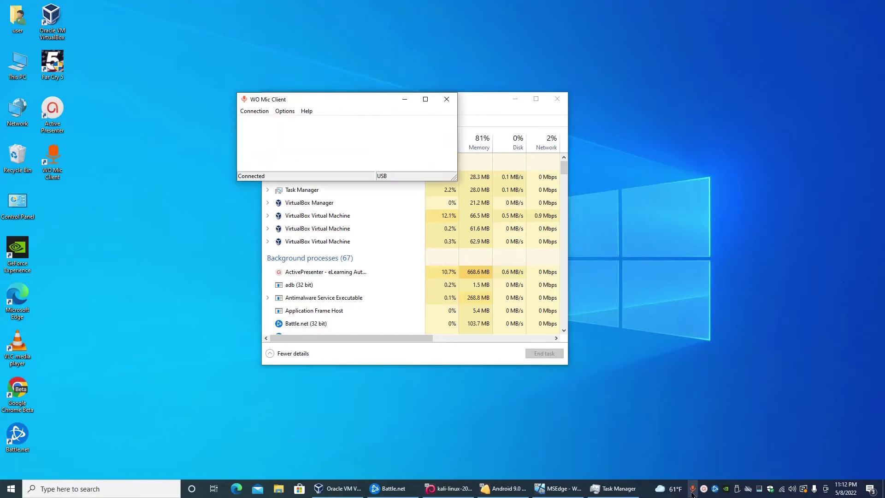
click(412, 103)
drag(372, 99, 319, 68)
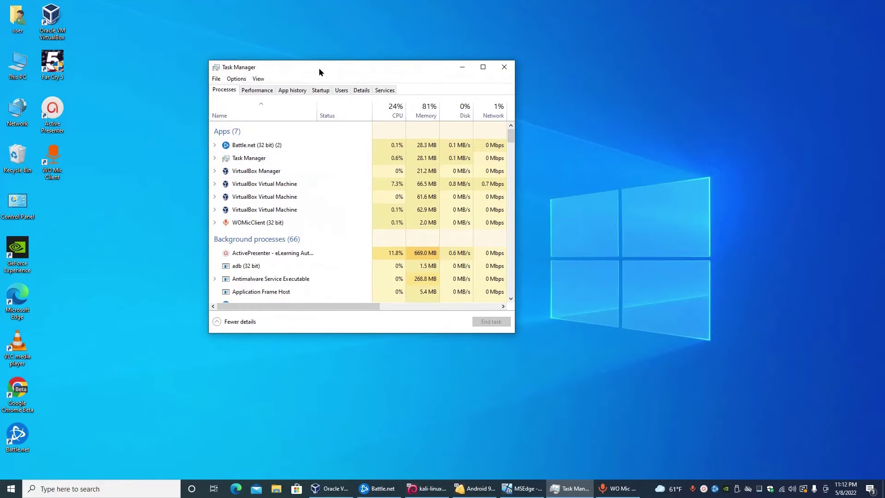
click(256, 90)
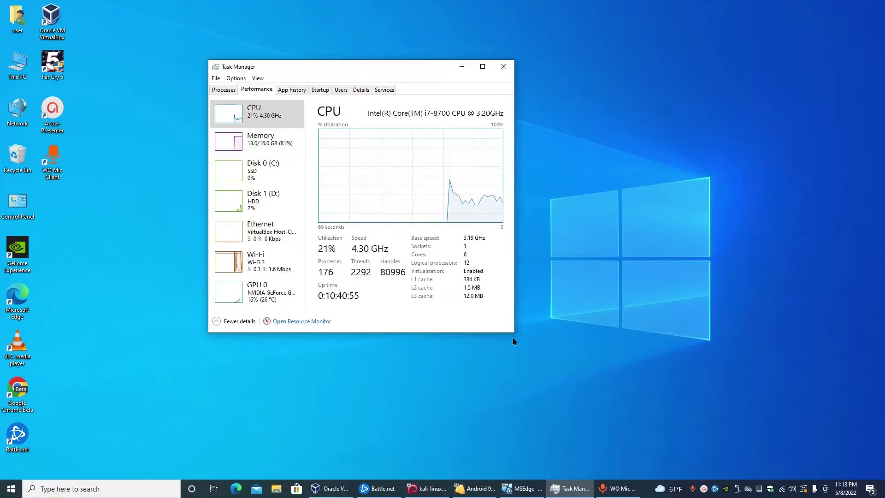
Step: Close the Android 9.0 virtual machine, confirm the shutdown and minimize Task Manager
click(475, 489)
click(702, 54)
click(448, 270)
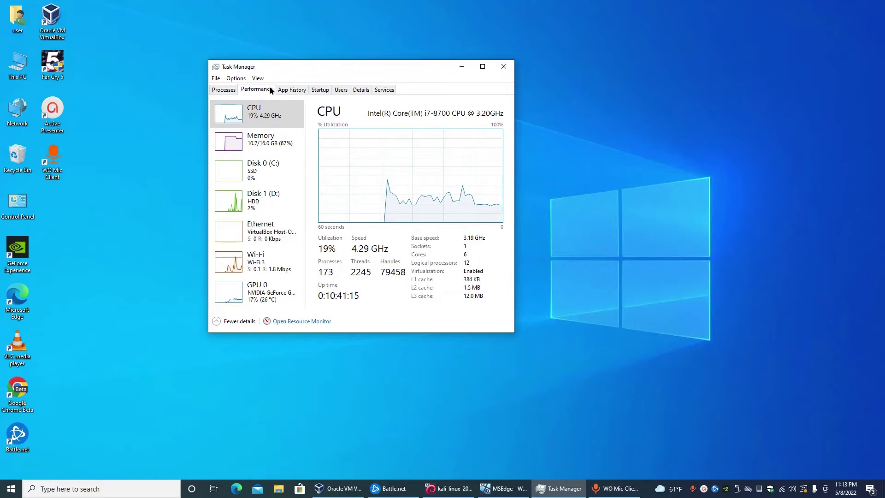
click(462, 66)
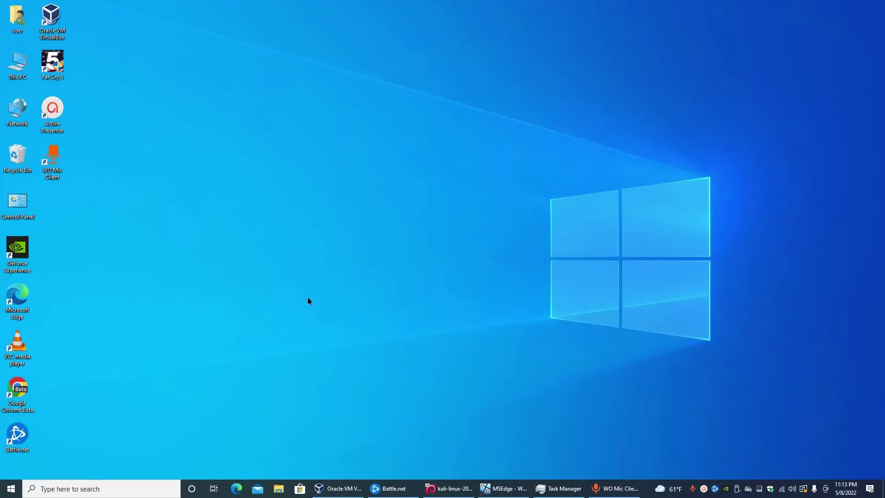
Step: Switch between the running kali-linux-2022.1 and MSEdge - Win10 machines, leaving the MSEdge - Win10 window open
click(443, 492)
click(444, 492)
click(502, 491)
click(501, 492)
click(503, 488)
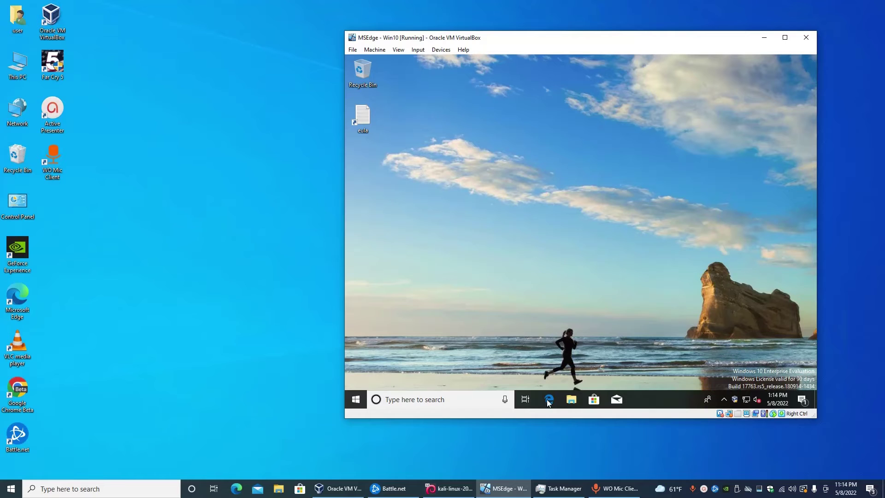
mouse_move(452, 493)
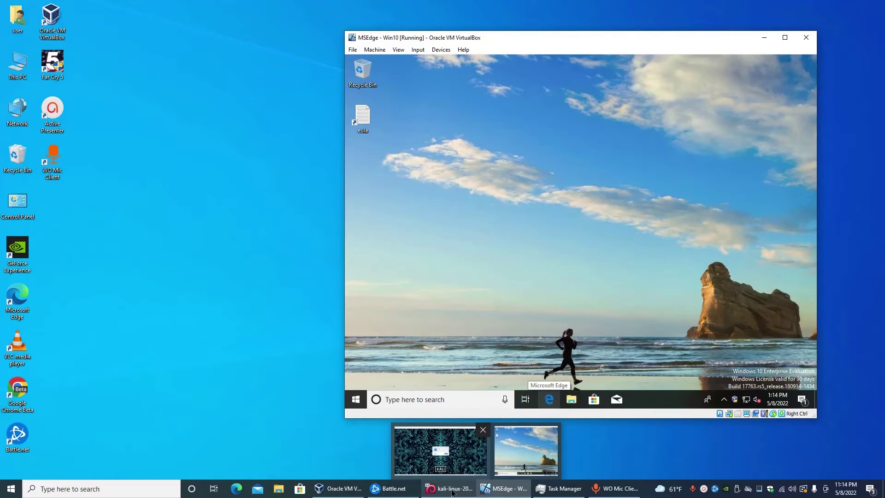
Step: Switch to Google Chrome and search for "download windows 10 virtualbox image" to reach Microsoft's Virtual Machines download page
click(242, 487)
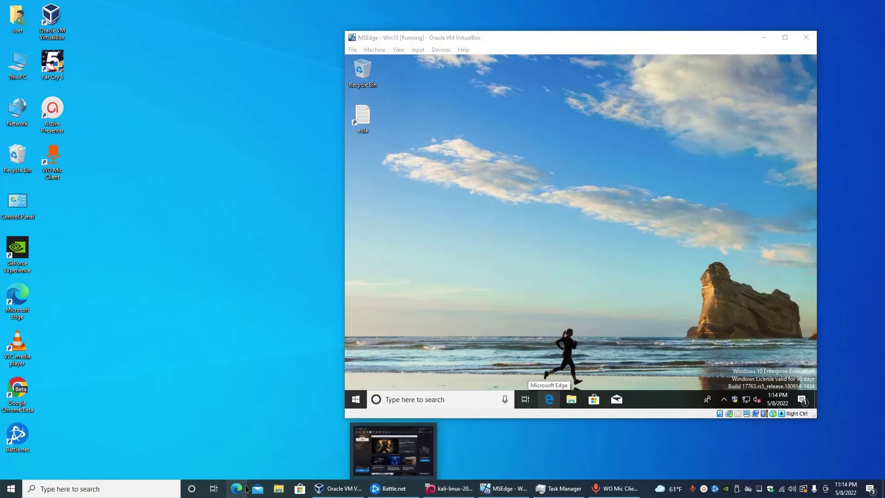
double_click(21, 391)
click(101, 25)
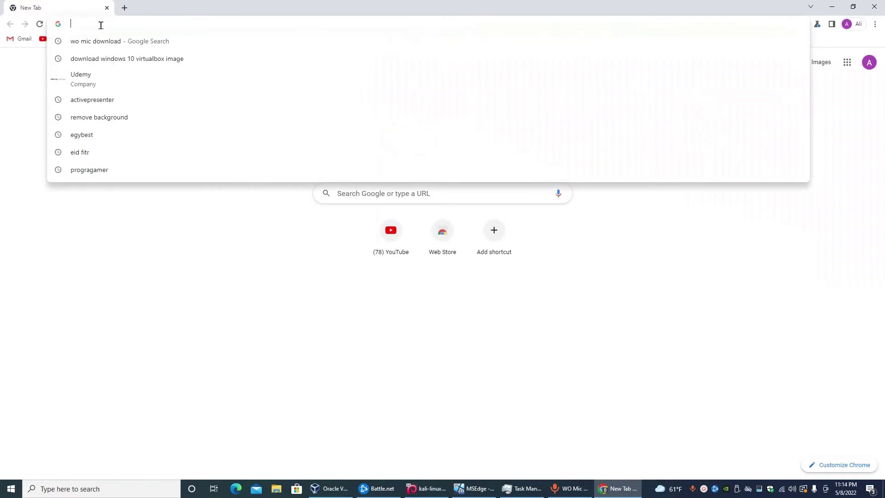
click(113, 60)
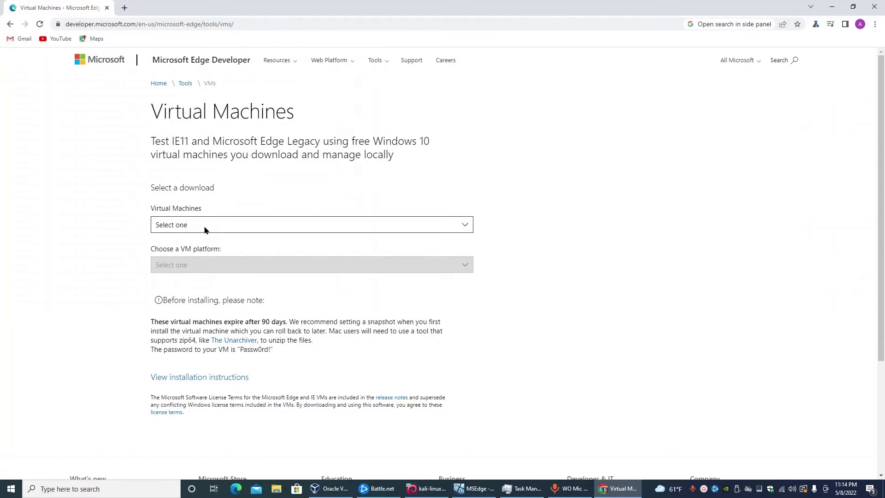
Step: Choose the MSEdge on Win10 (x64) Stable 1809 machine with the VirtualBox platform, and close the browser without downloading
click(205, 230)
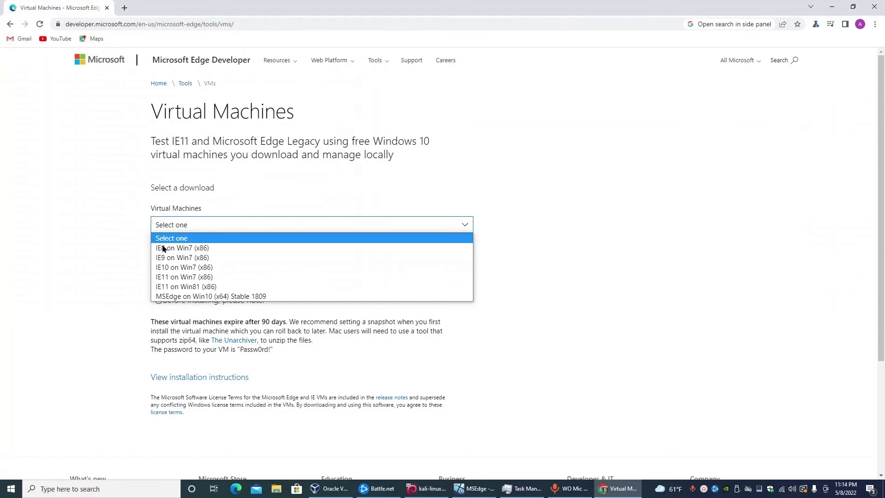
click(133, 201)
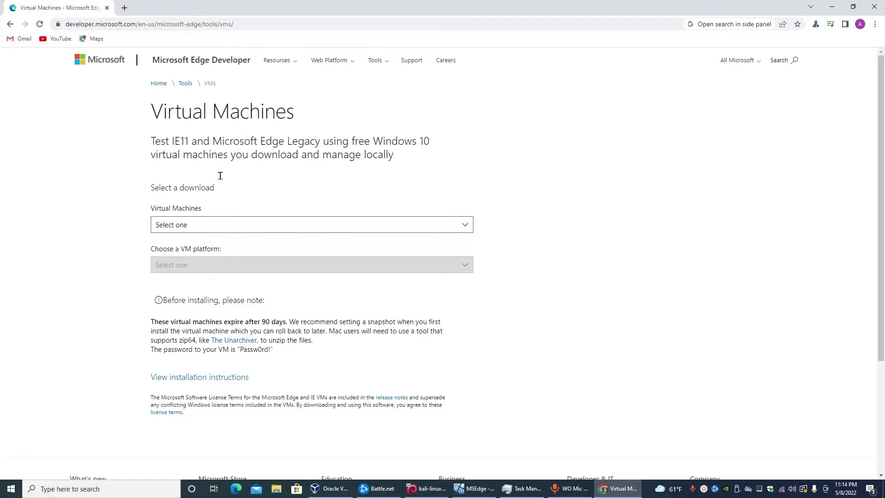
click(232, 229)
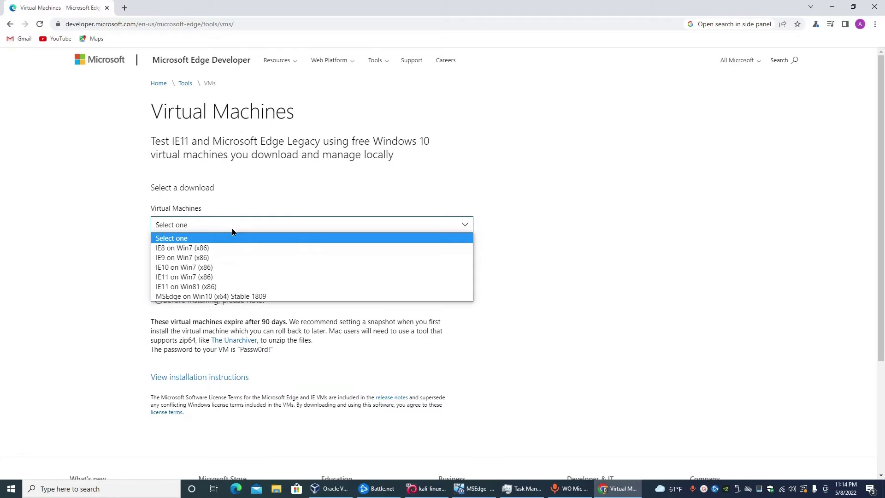
click(217, 298)
click(187, 266)
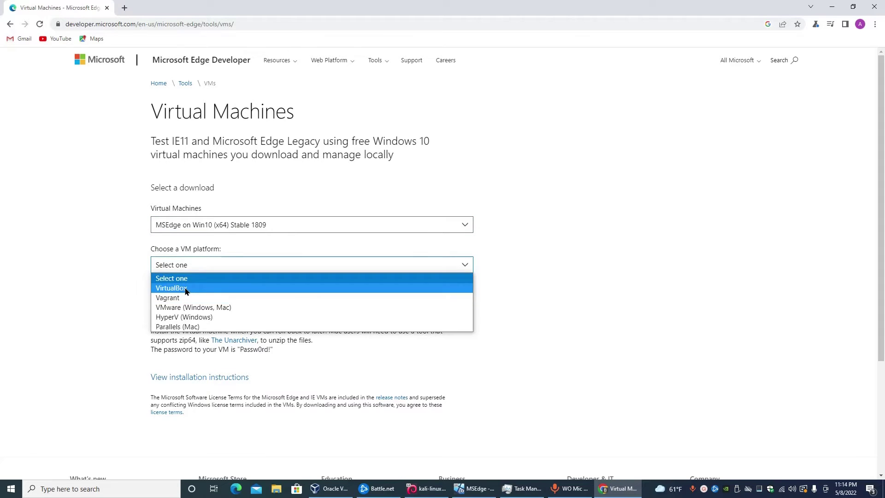
click(188, 289)
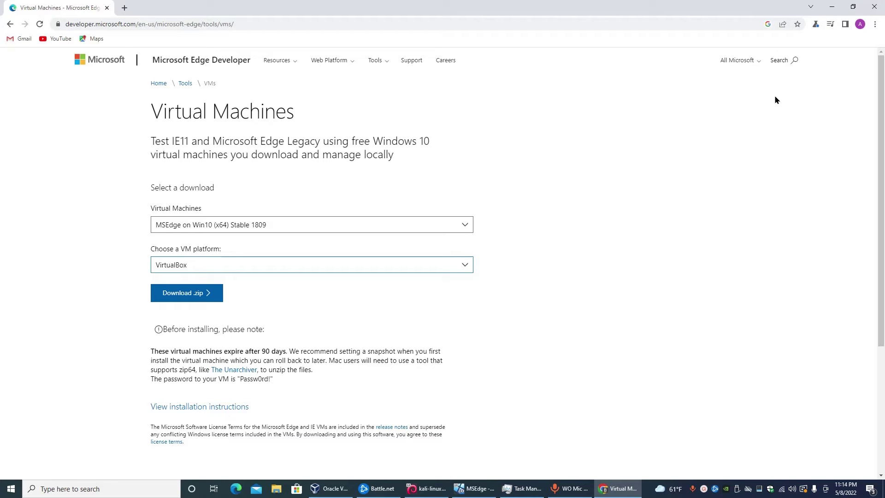
click(875, 6)
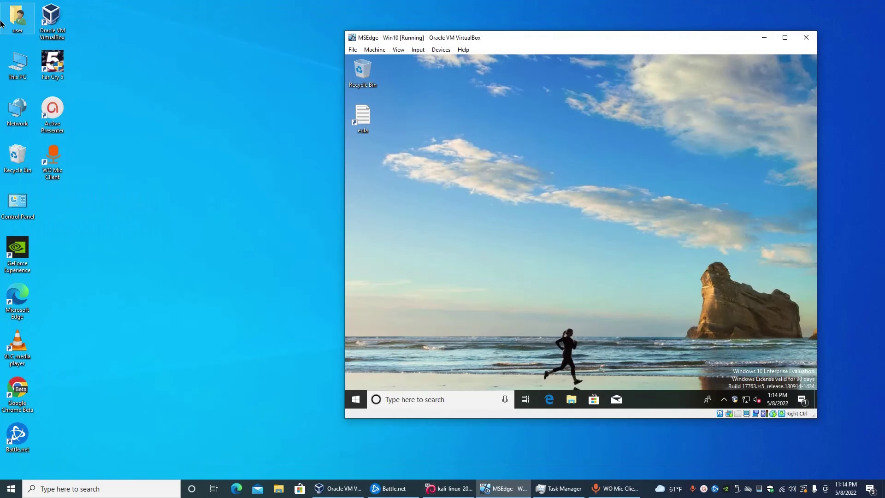
Step: Open the Virtual Win 10 folder inside Installation Folders on Local Disk (D:)
double_click(21, 62)
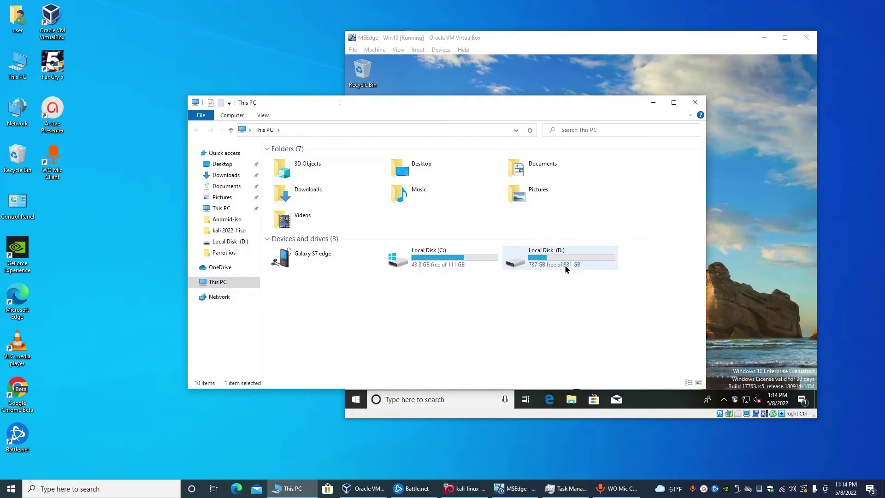
double_click(567, 262)
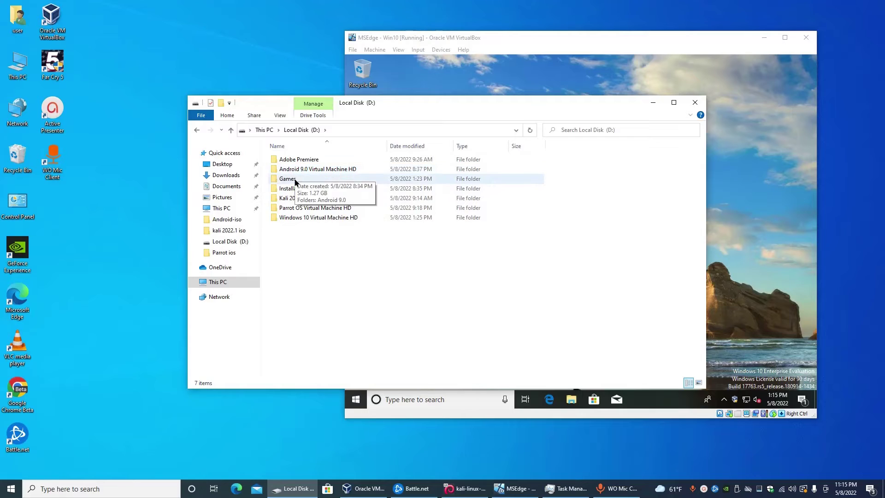
double_click(302, 190)
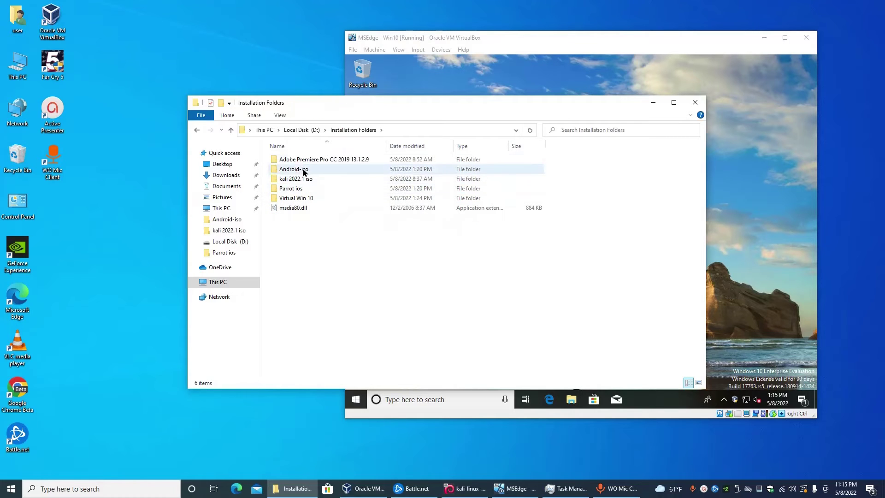
double_click(299, 198)
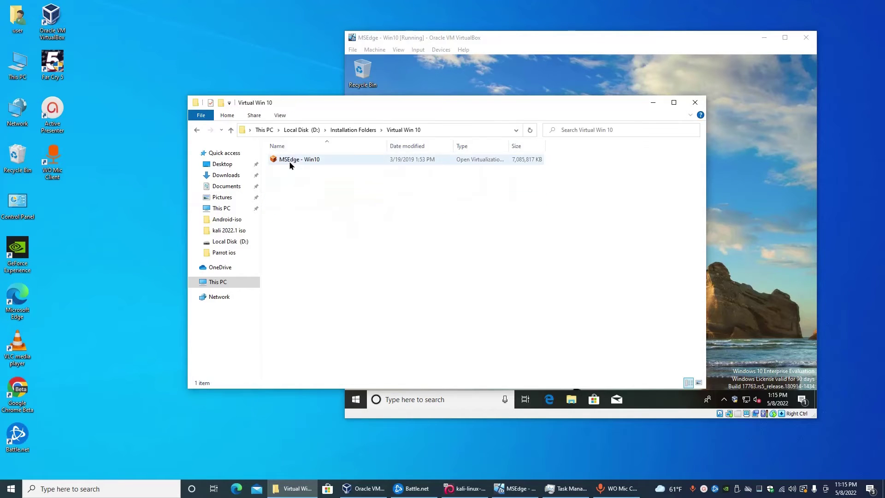
Step: Check the file type and size of the MSEdge - Win10 appliance in its properties and close them
right_click(434, 160)
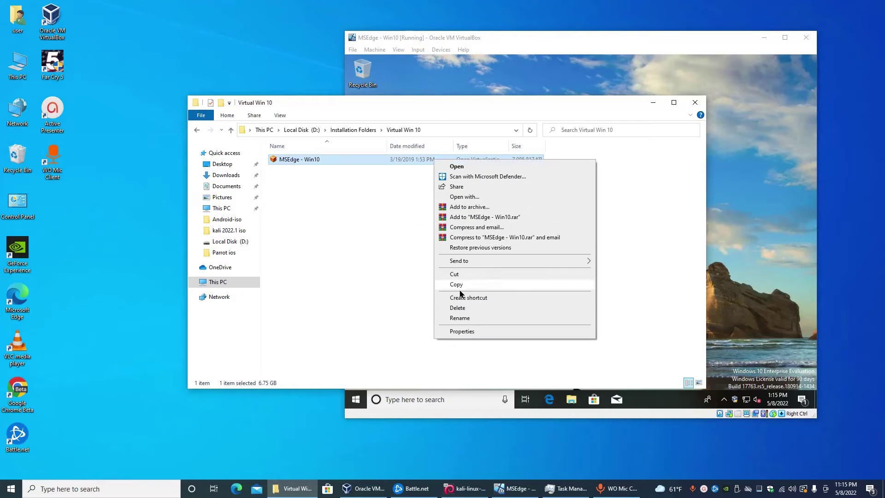
click(474, 332)
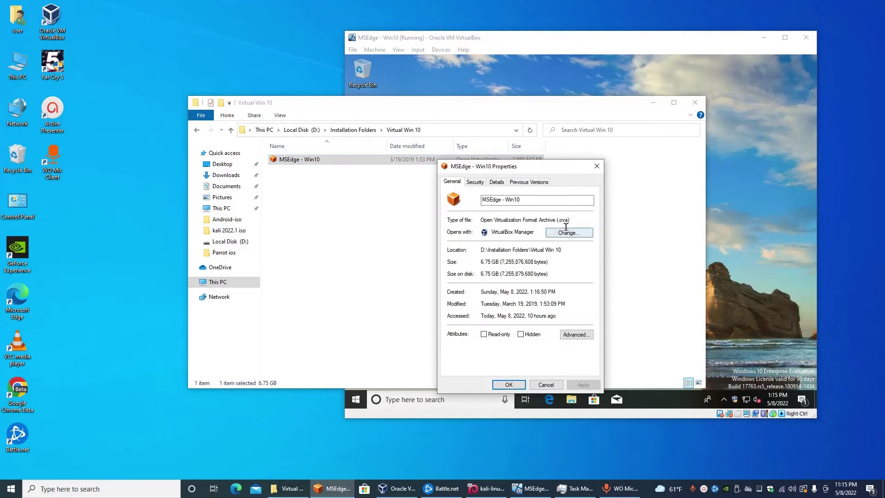
click(597, 166)
click(353, 175)
Step: Load the MSEdge - Win10 appliance into VirtualBox's import dialog, review its appliance settings and cancel the import
drag(355, 103, 306, 170)
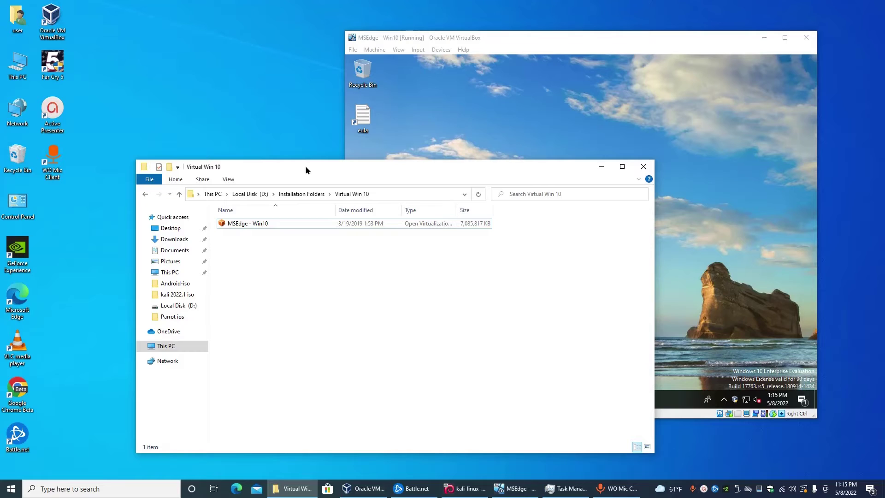
double_click(326, 225)
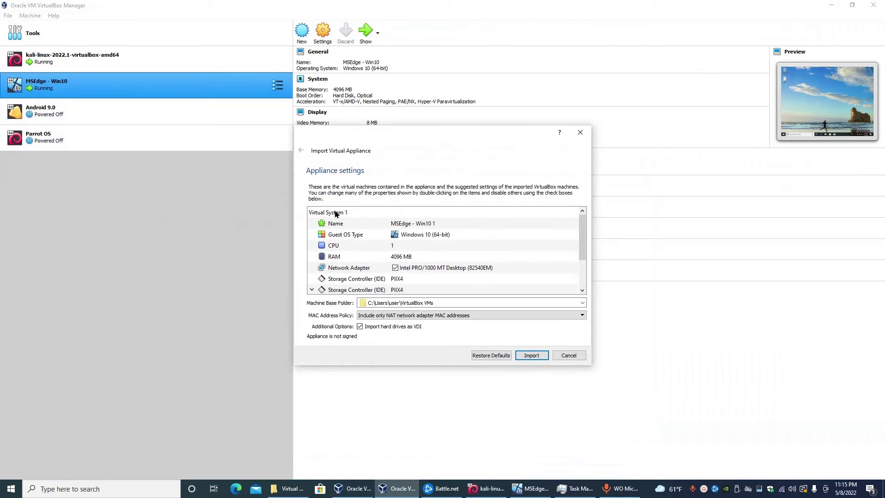
scroll(582, 255, down, 2)
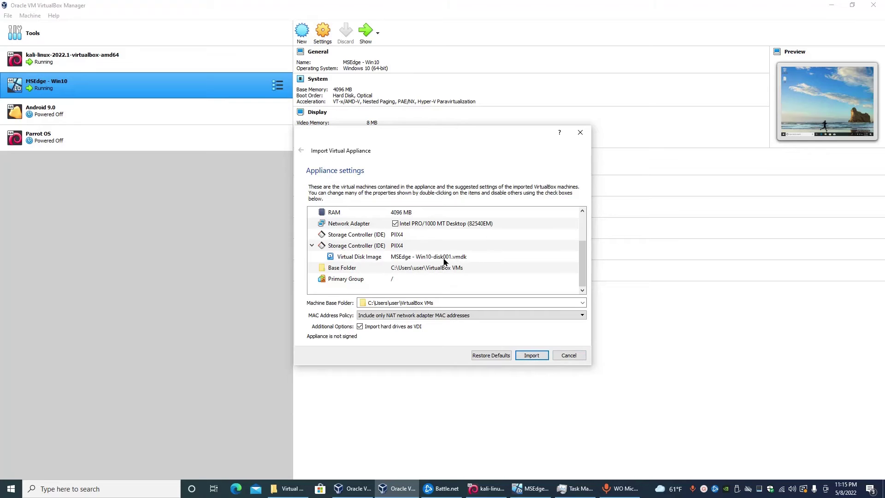
click(570, 356)
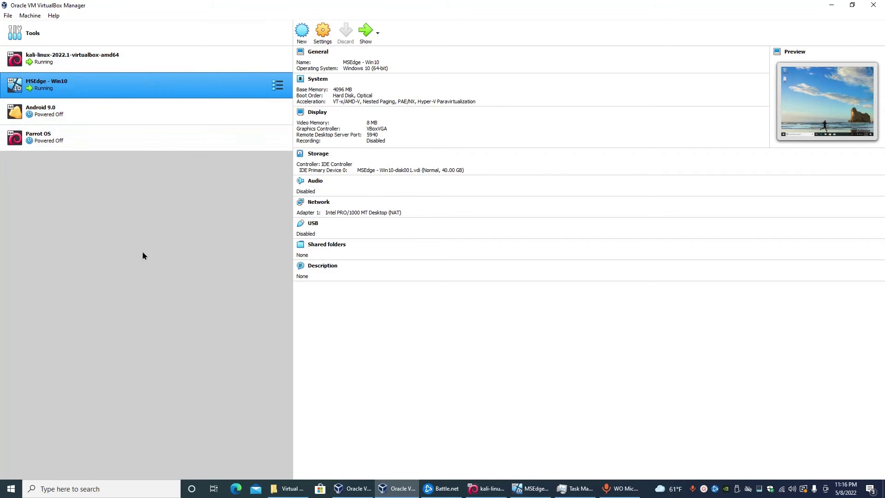
Step: Minimize the VirtualBox Manager, the Virtual Win 10 folder and the MSEdge - Win10 machine to clear the desktop
click(832, 5)
click(602, 166)
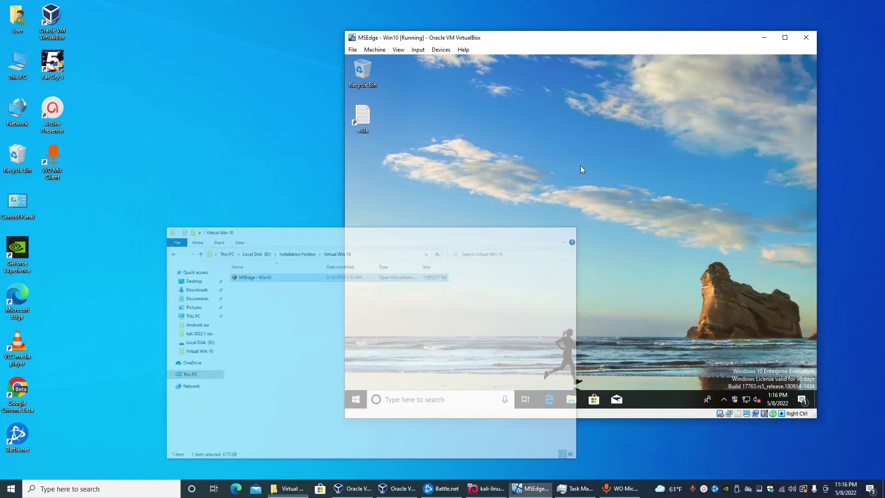
drag(442, 40, 325, 68)
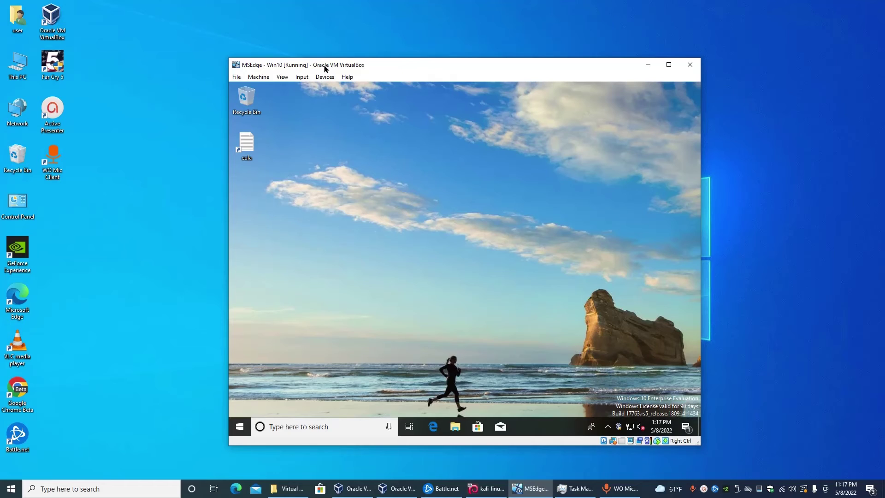
click(648, 65)
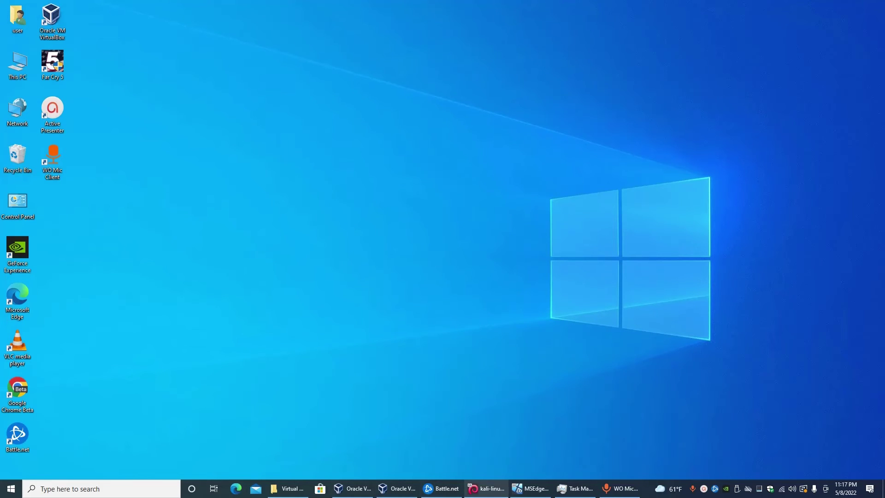
Step: Restore the VirtualBox Manager window showing the Android 9.0 machine's details
click(364, 489)
click(371, 489)
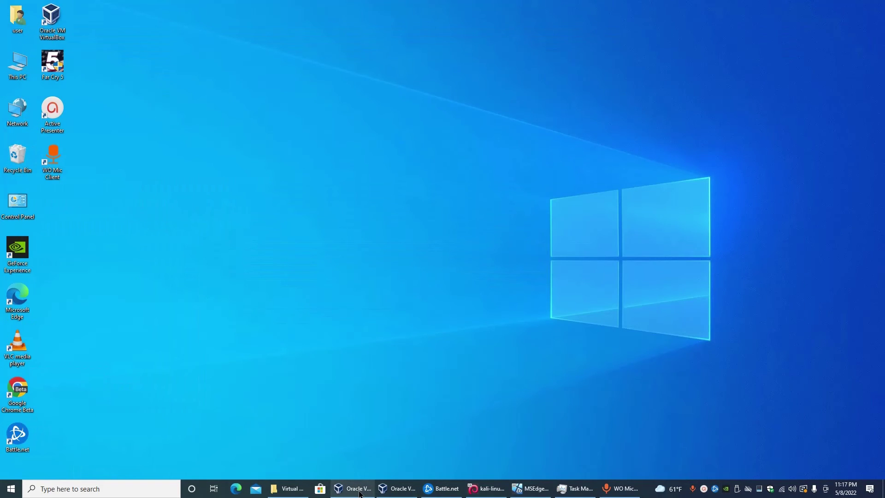
click(360, 492)
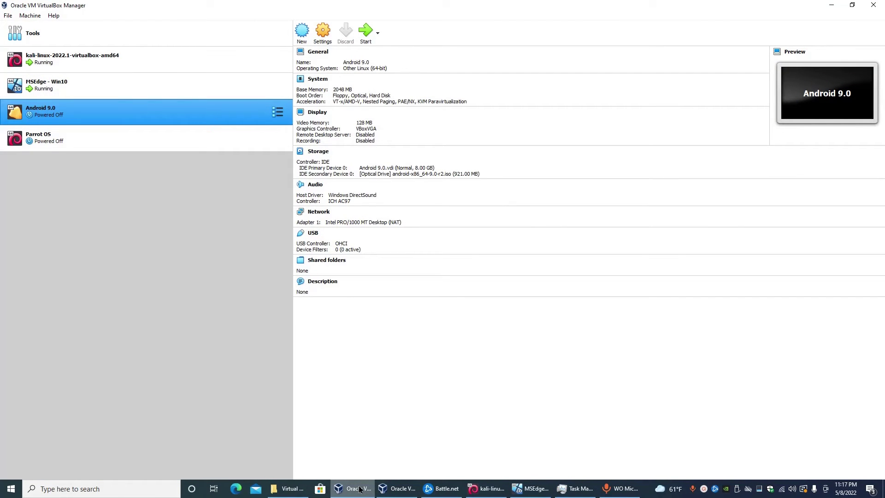
Step: Switch to the running Kali Linux machine and review the network and USB options among its virtual devices
click(487, 489)
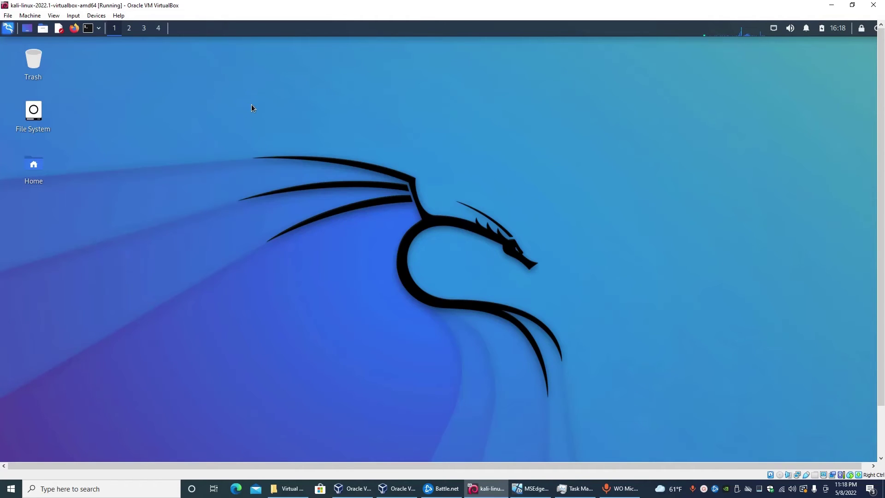
click(97, 16)
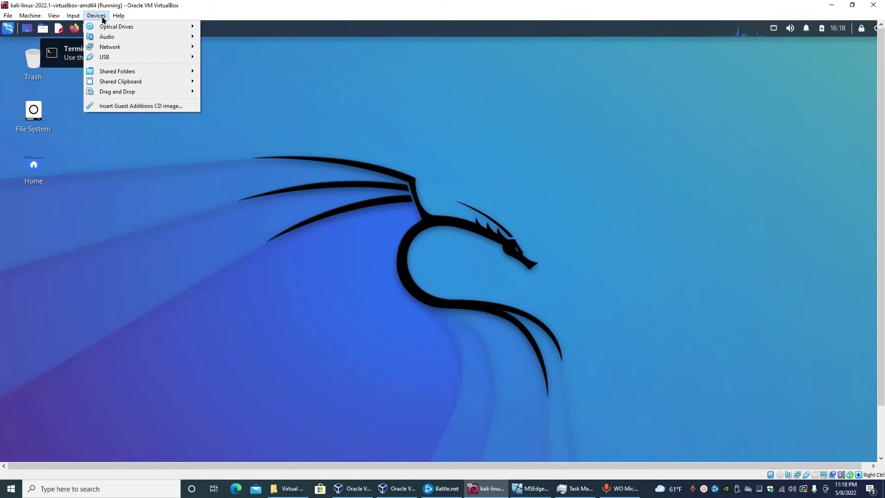
mouse_move(119, 50)
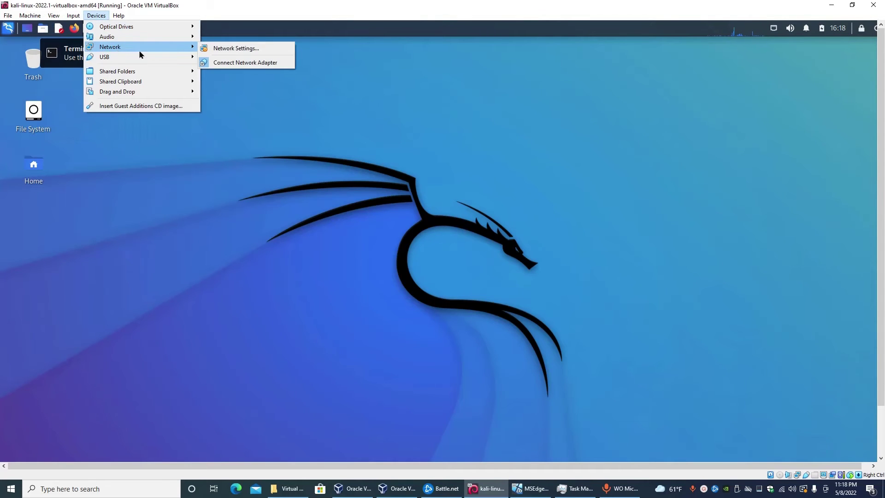
mouse_move(187, 59)
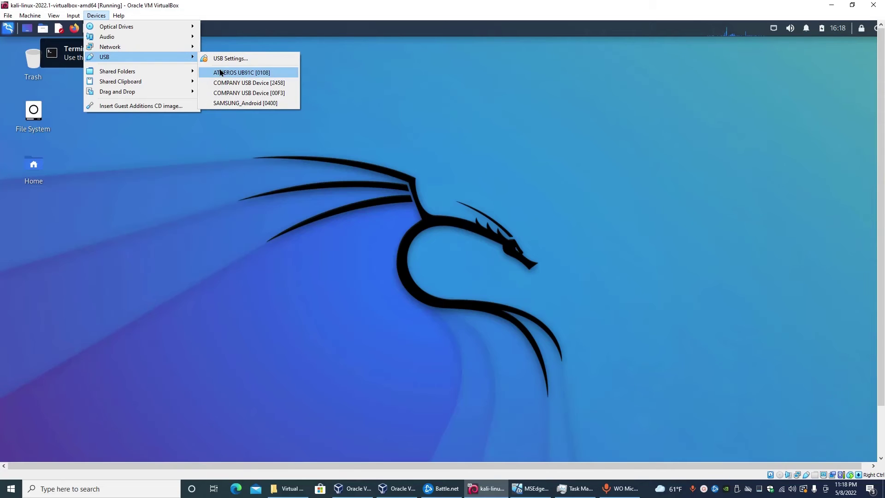
click(234, 165)
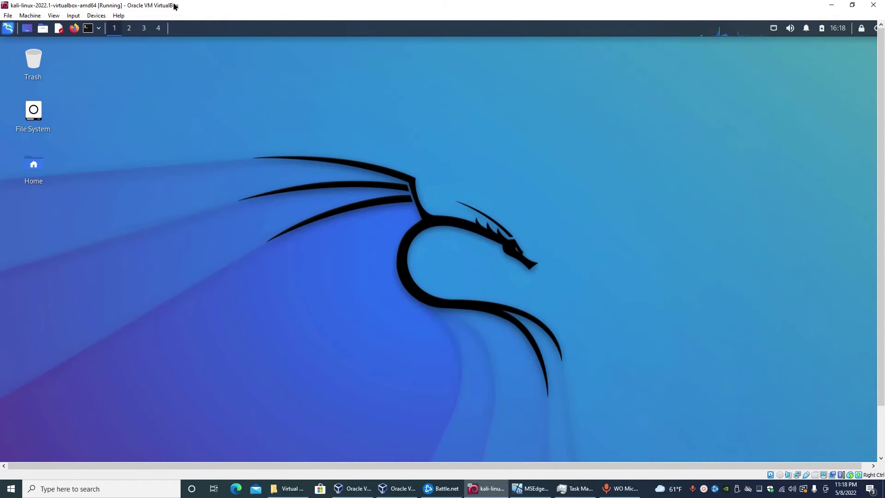
drag(174, 5, 307, 59)
double_click(307, 59)
Step: Examine Kali's application categories, including Web Application Analysis, Password Attacks, Post Exploitation and Reporting Tools, and close the list
click(7, 29)
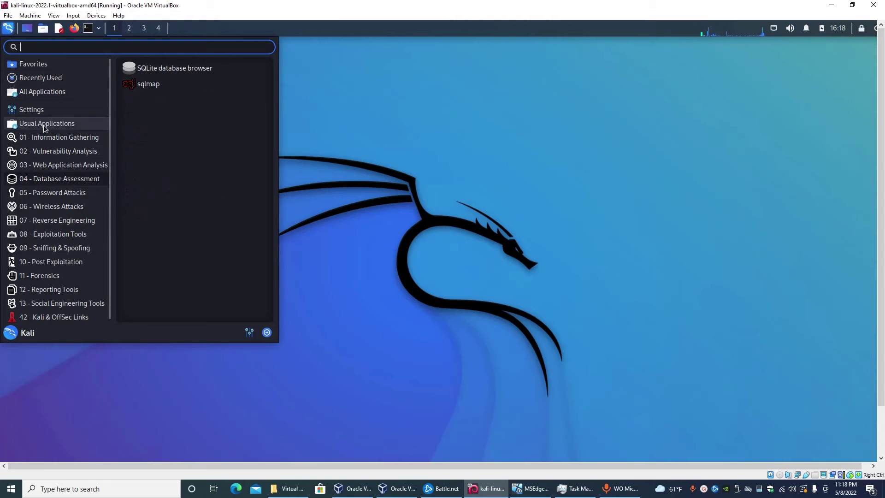
mouse_move(59, 203)
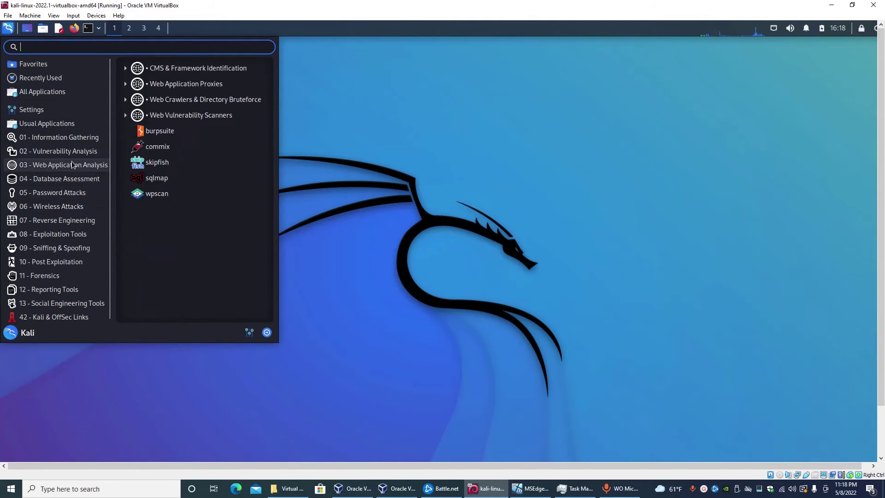
mouse_move(75, 145)
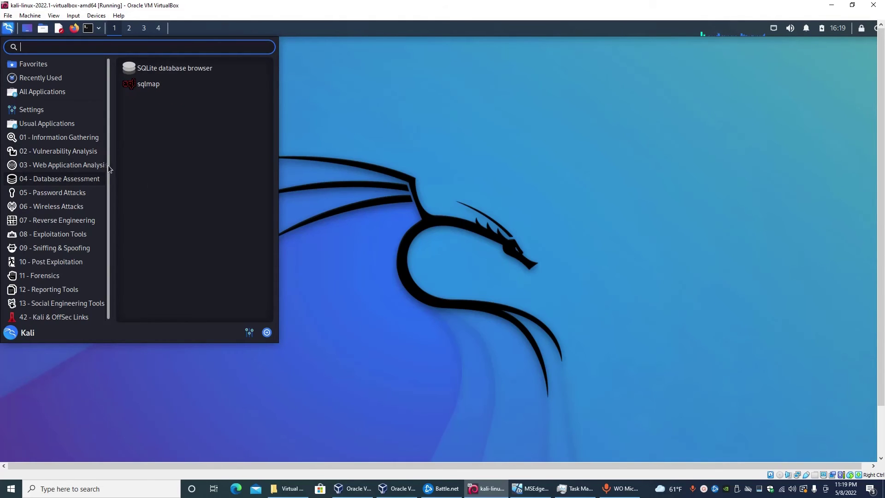
mouse_move(94, 169)
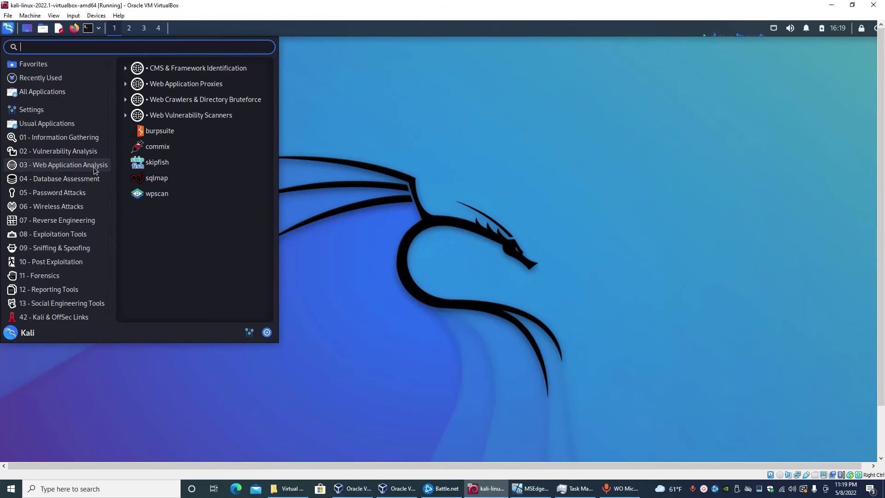
mouse_move(83, 197)
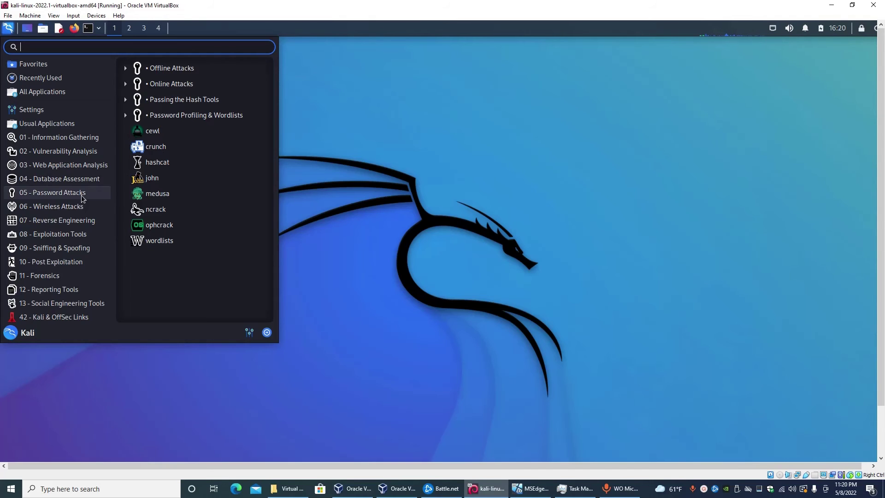
click(65, 264)
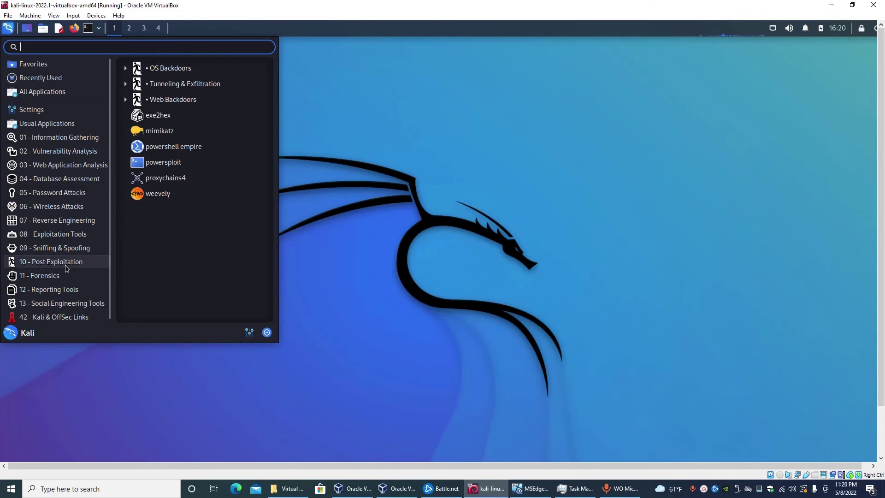
mouse_move(54, 294)
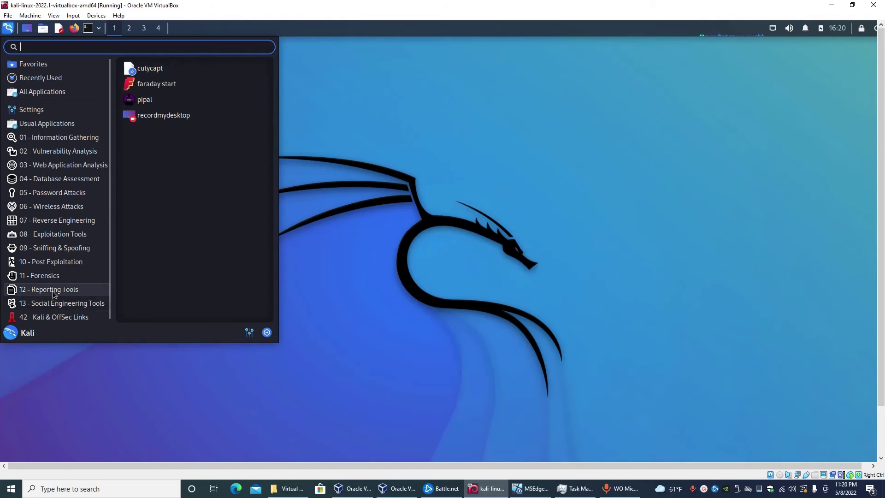
mouse_move(81, 235)
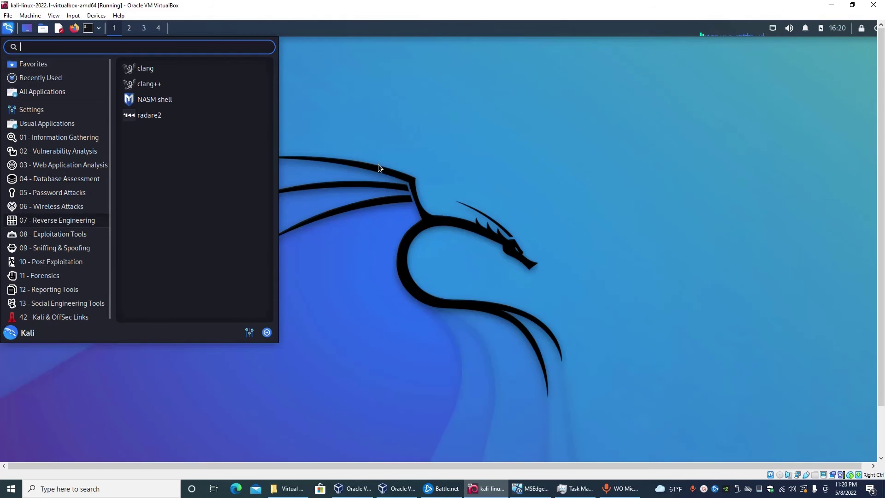
click(403, 225)
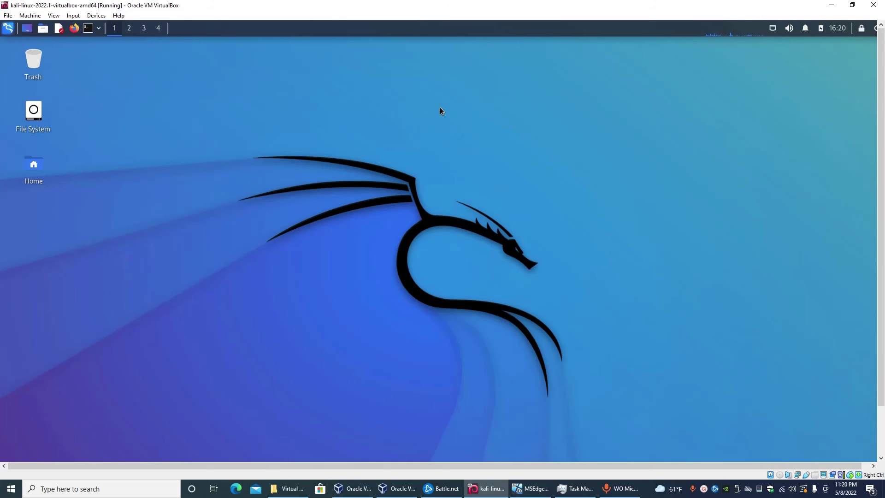
Step: Review Kali's Wireless Attacks tools and its Kali & OffSec Links, and return to the desktop
click(7, 27)
click(69, 209)
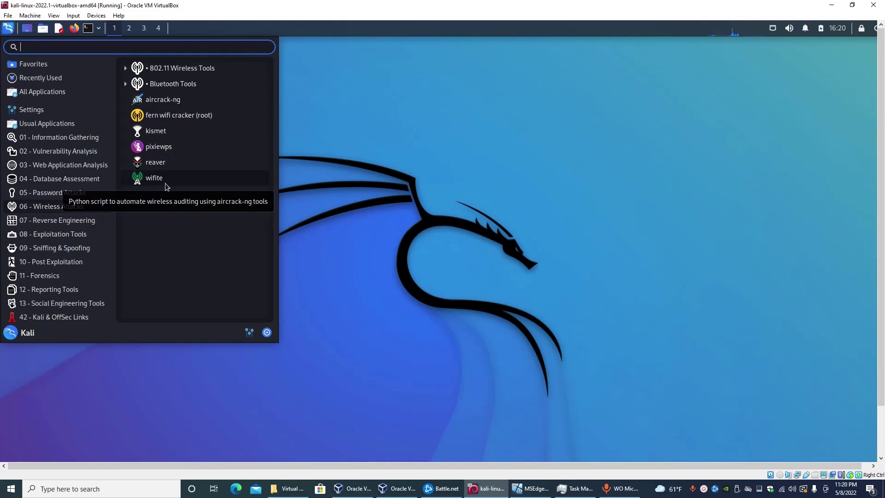
click(54, 316)
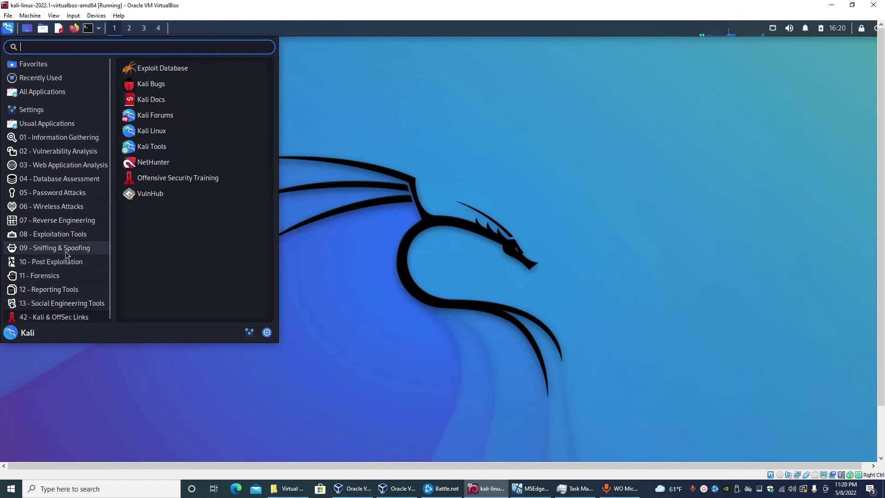
mouse_move(61, 206)
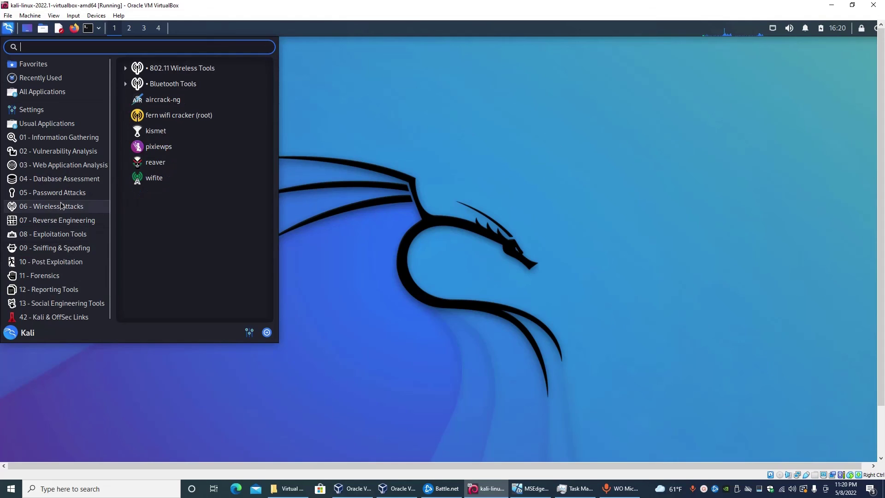
click(363, 214)
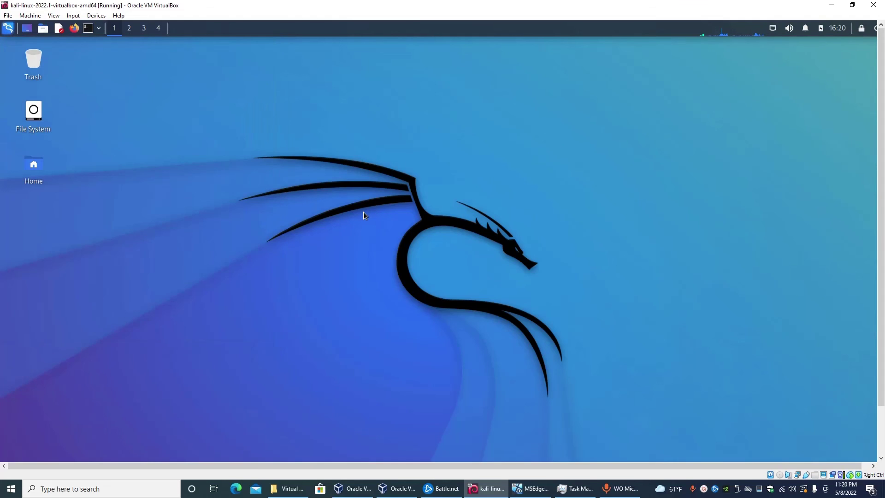